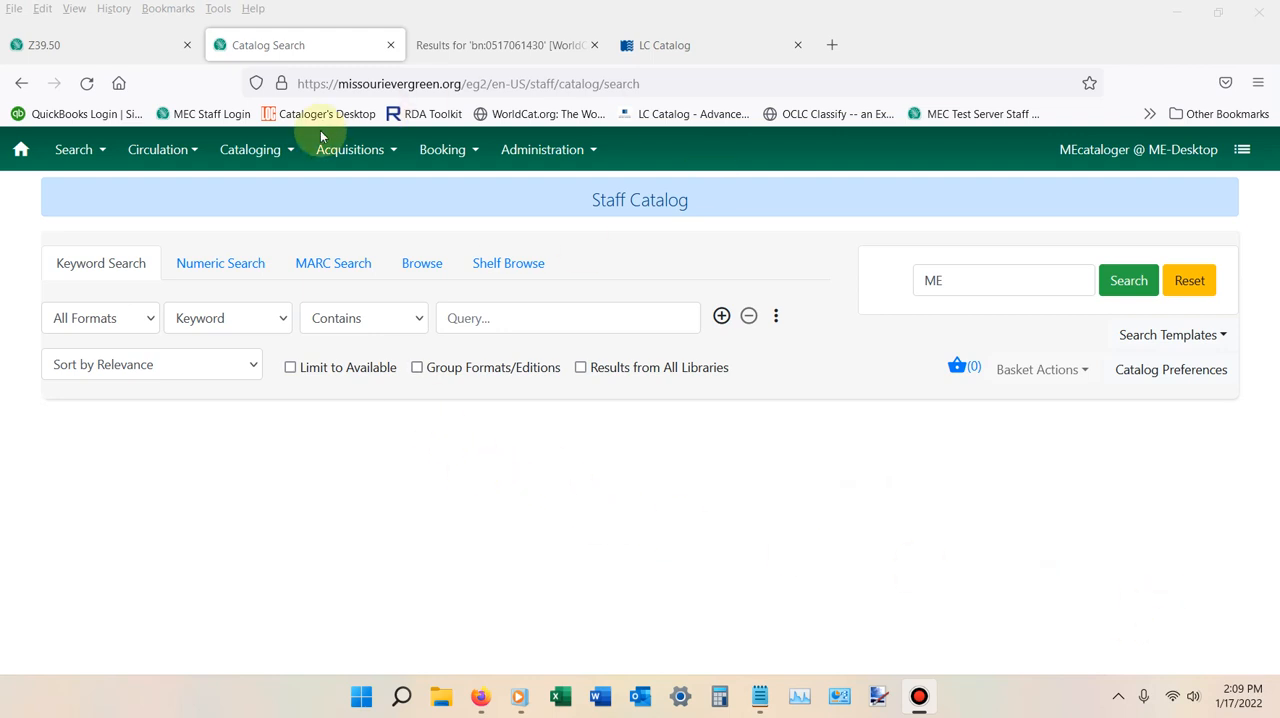
click(233, 264)
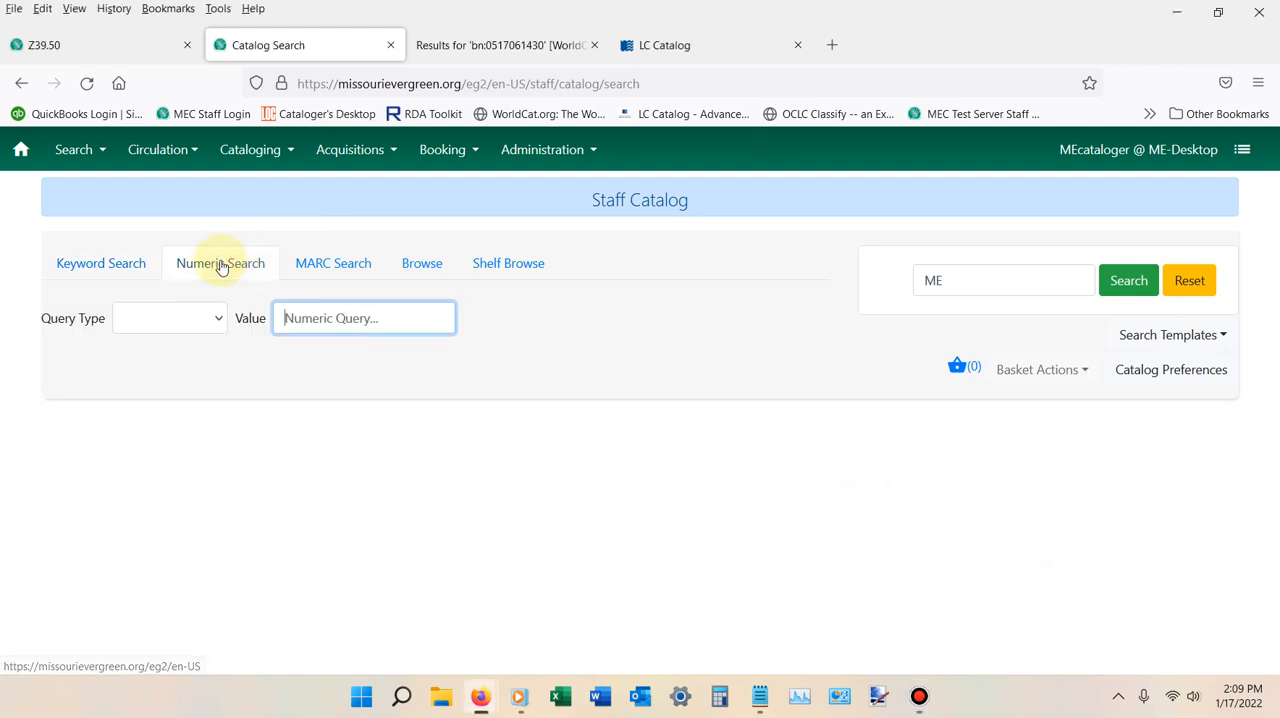
click(214, 318)
click(202, 358)
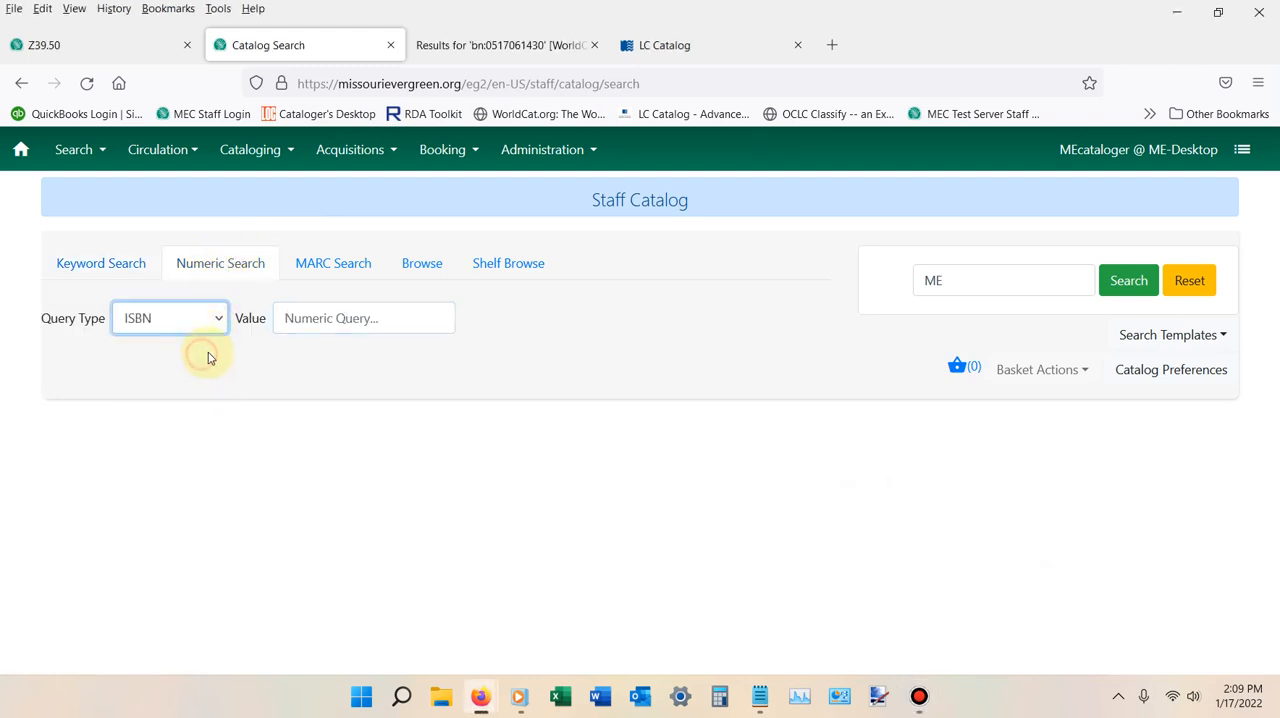
right_click(322, 322)
click(370, 456)
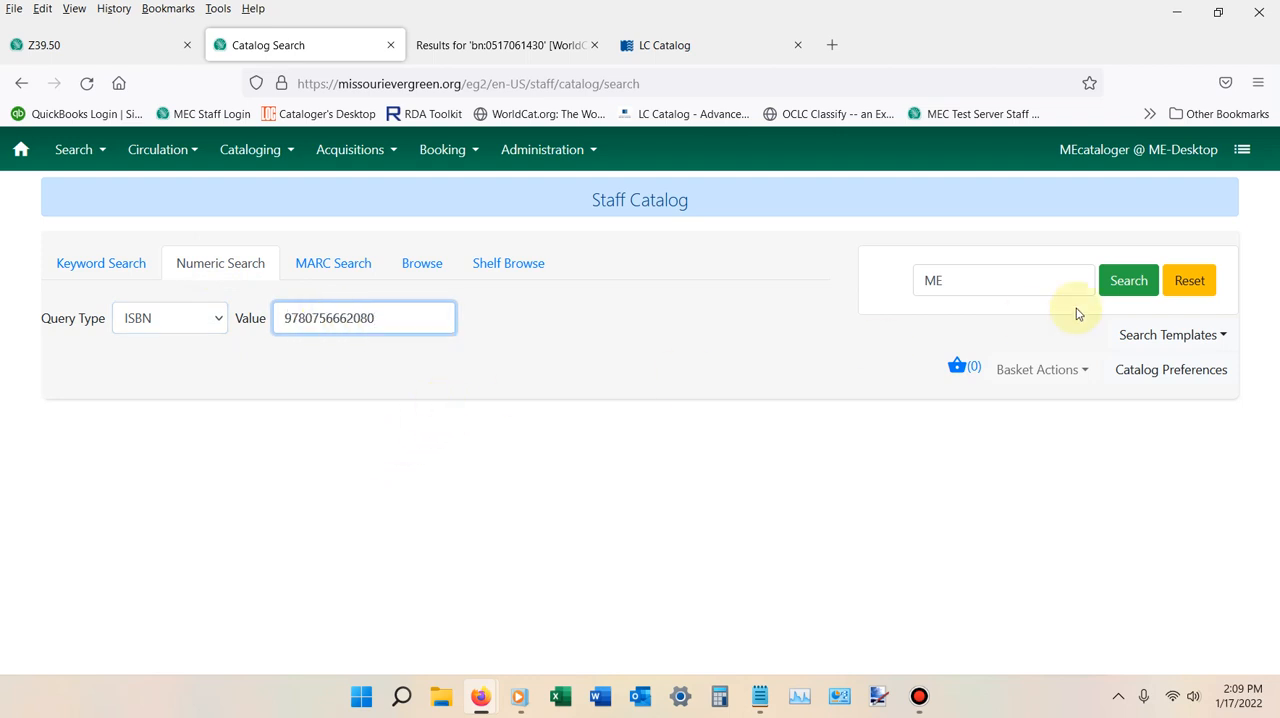
click(1126, 284)
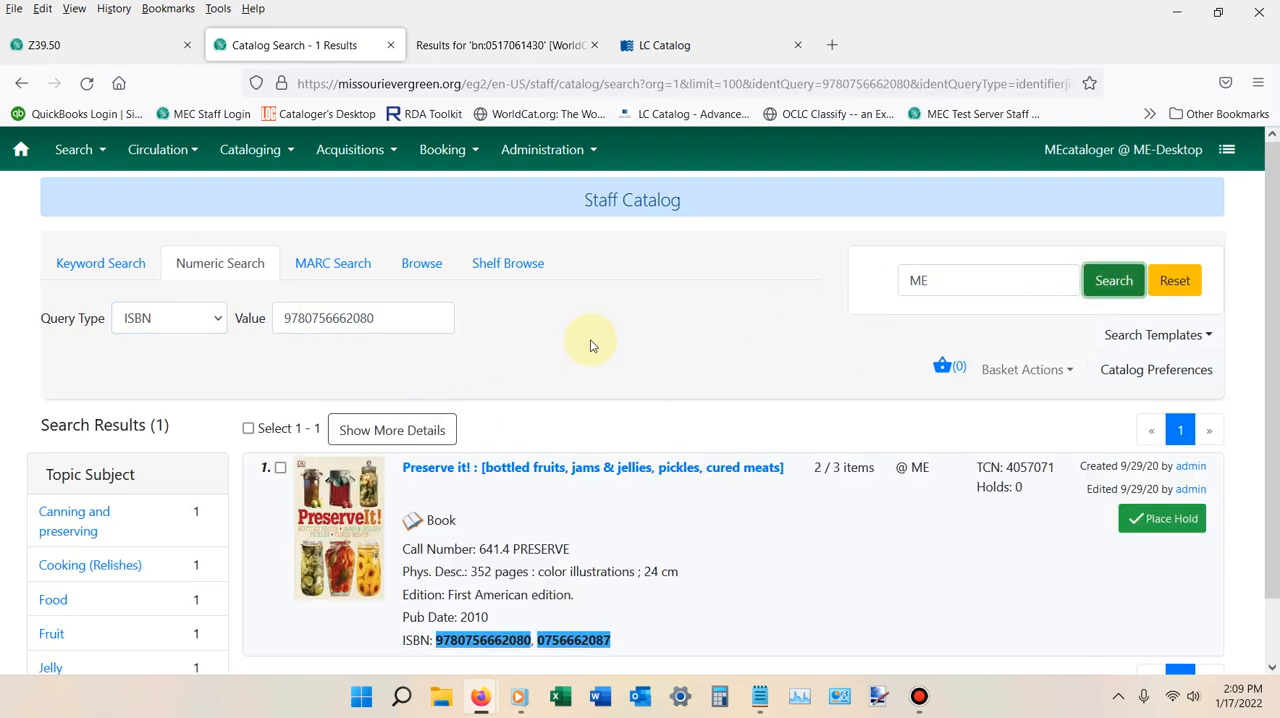
Open the "Preserve it!" record from the search results and display its MARC view.
scroll(591, 343, down, 1)
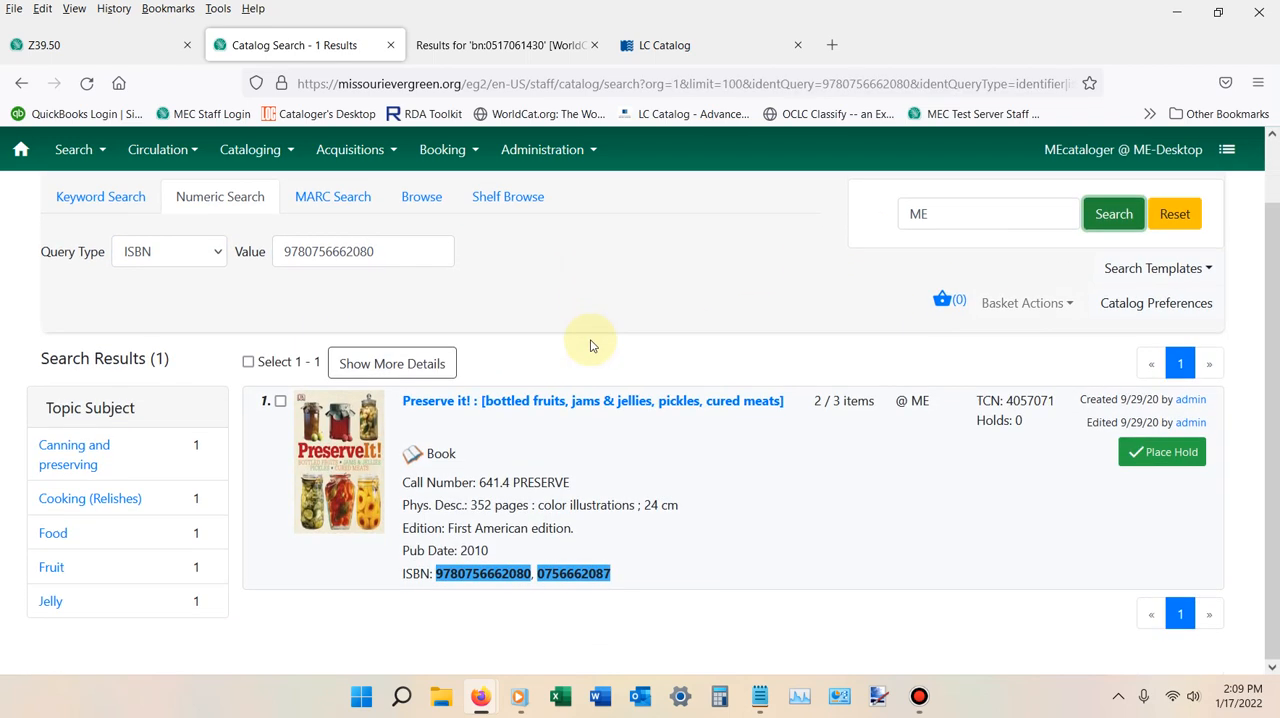
click(490, 402)
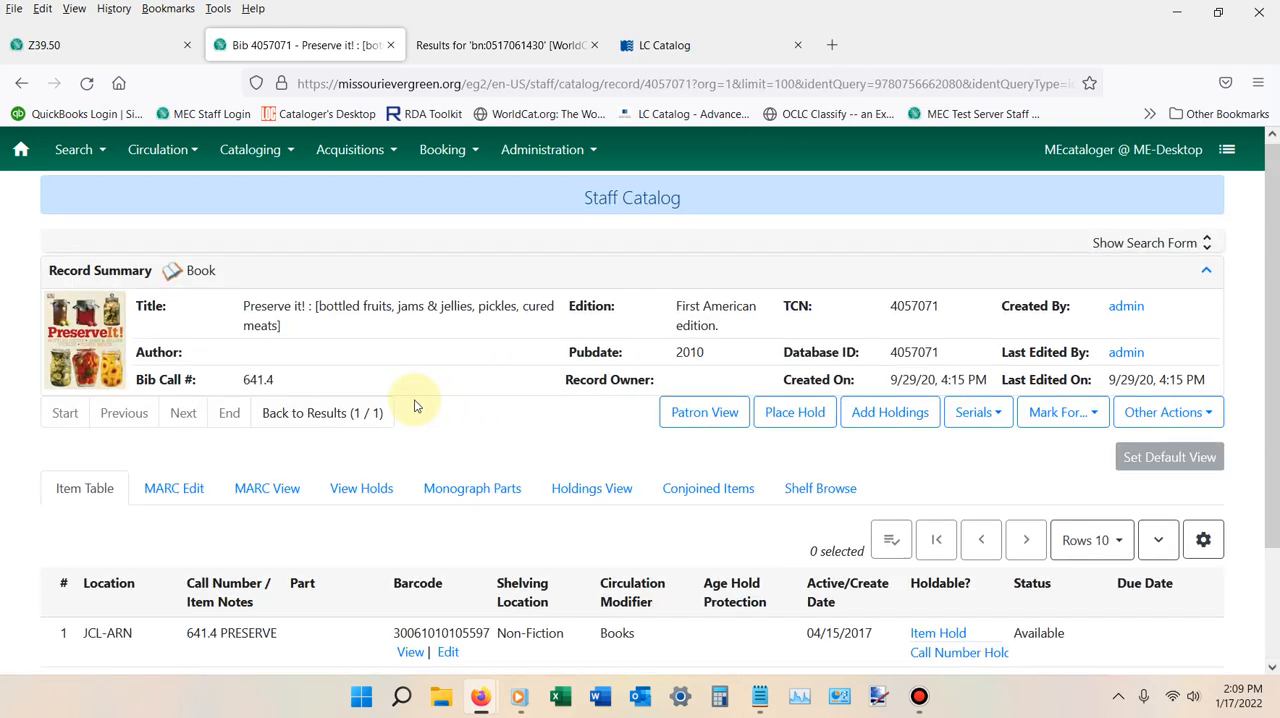
scroll(370, 395, down, 3)
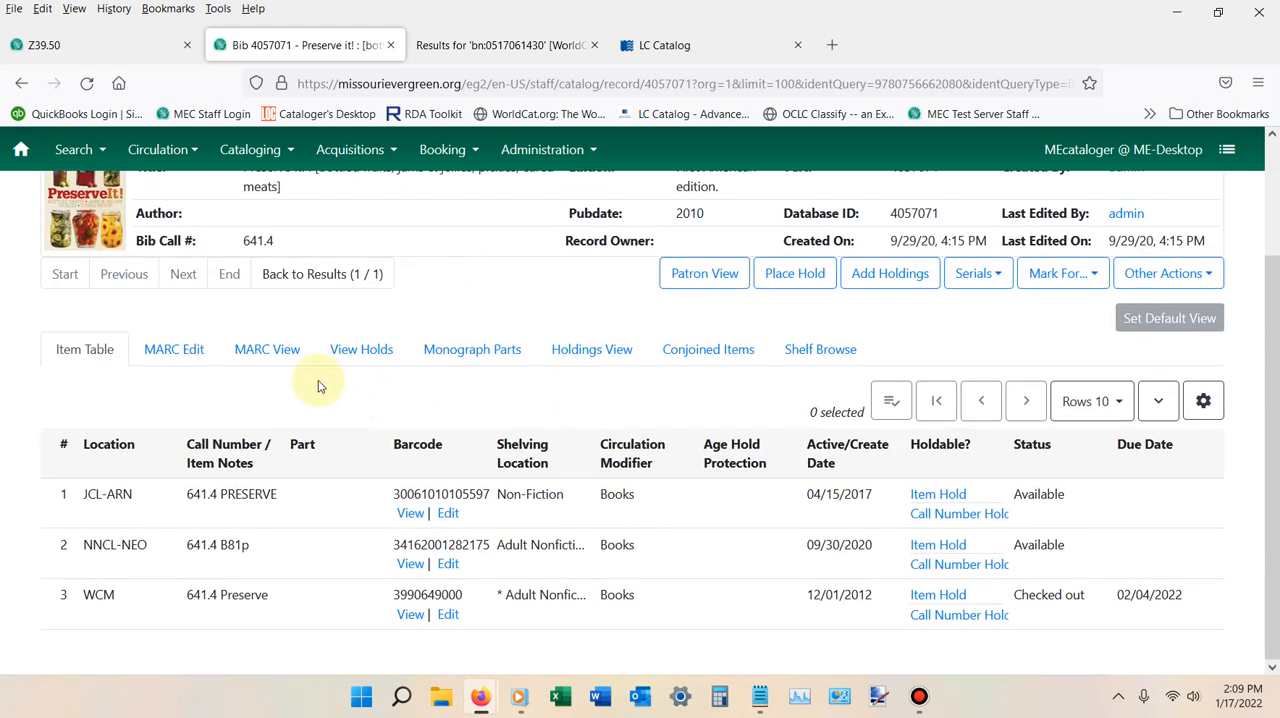
click(267, 352)
scroll(320, 391, down, 4)
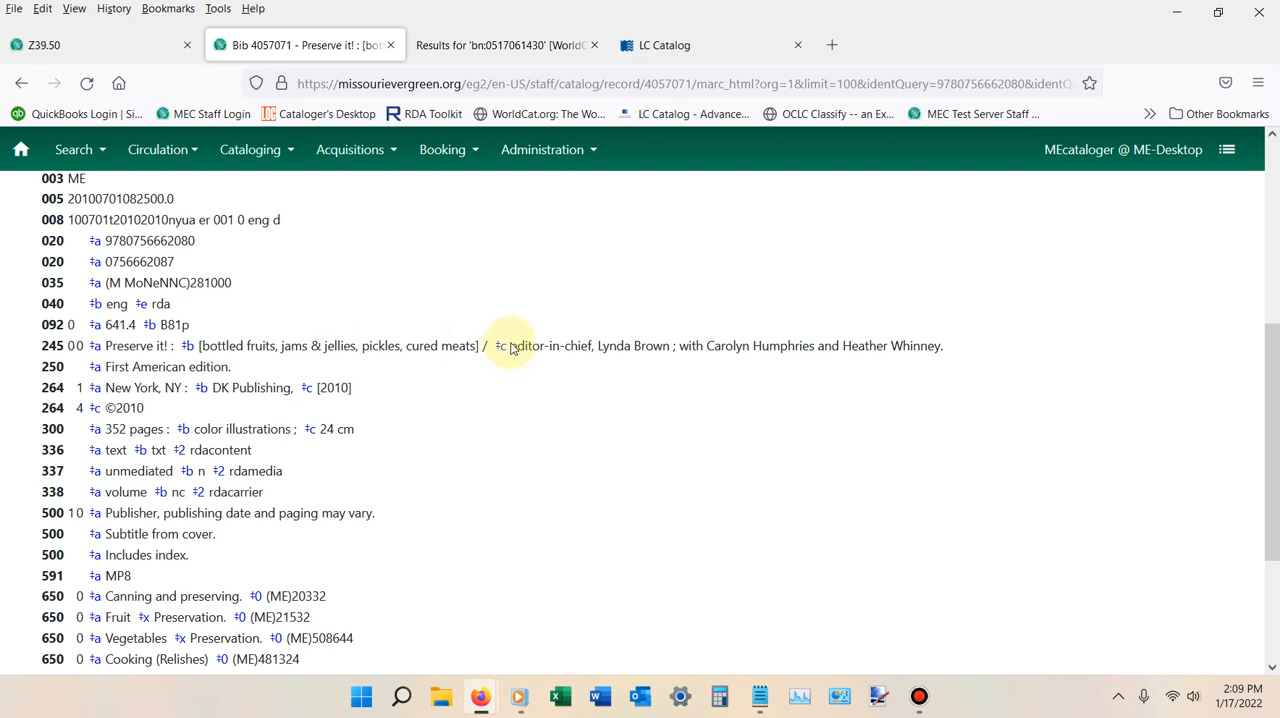
Examine the record's MARC fields, including the 245 statement of responsibility, 092 call number, notes, 591 field, subjects and added entries.
drag(510, 346, 947, 352)
click(852, 316)
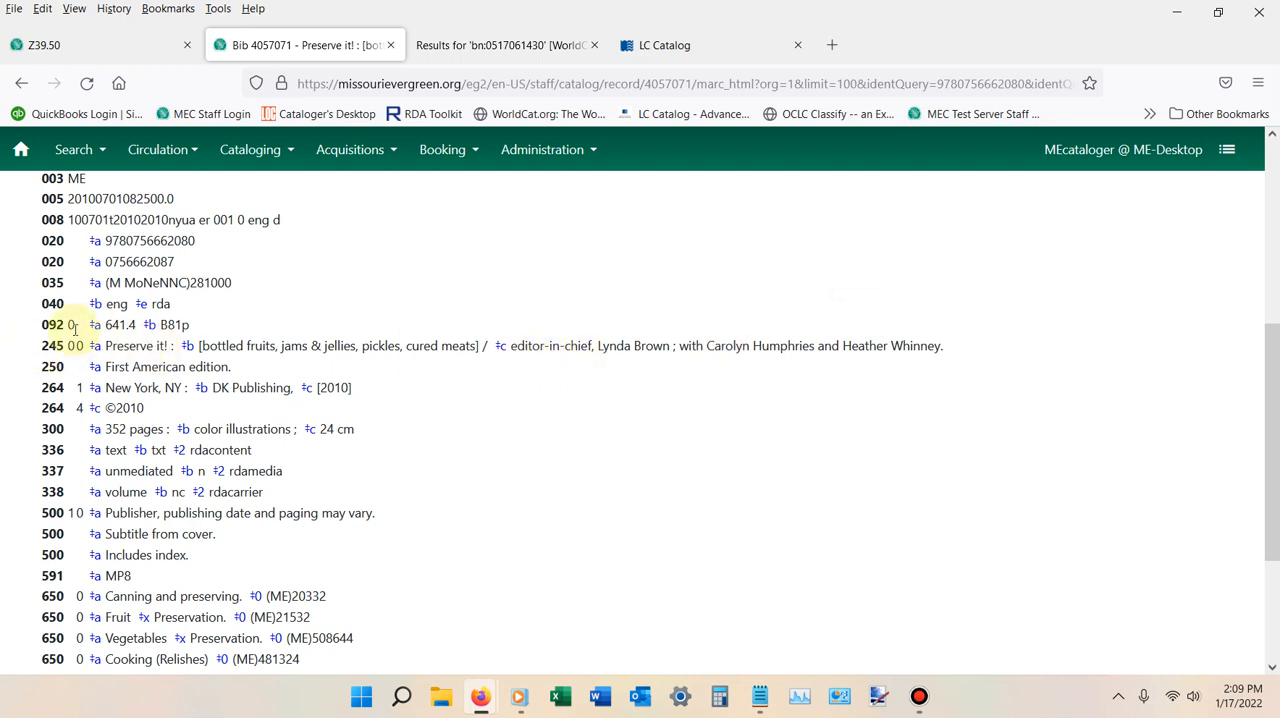
scroll(117, 362, down, 3)
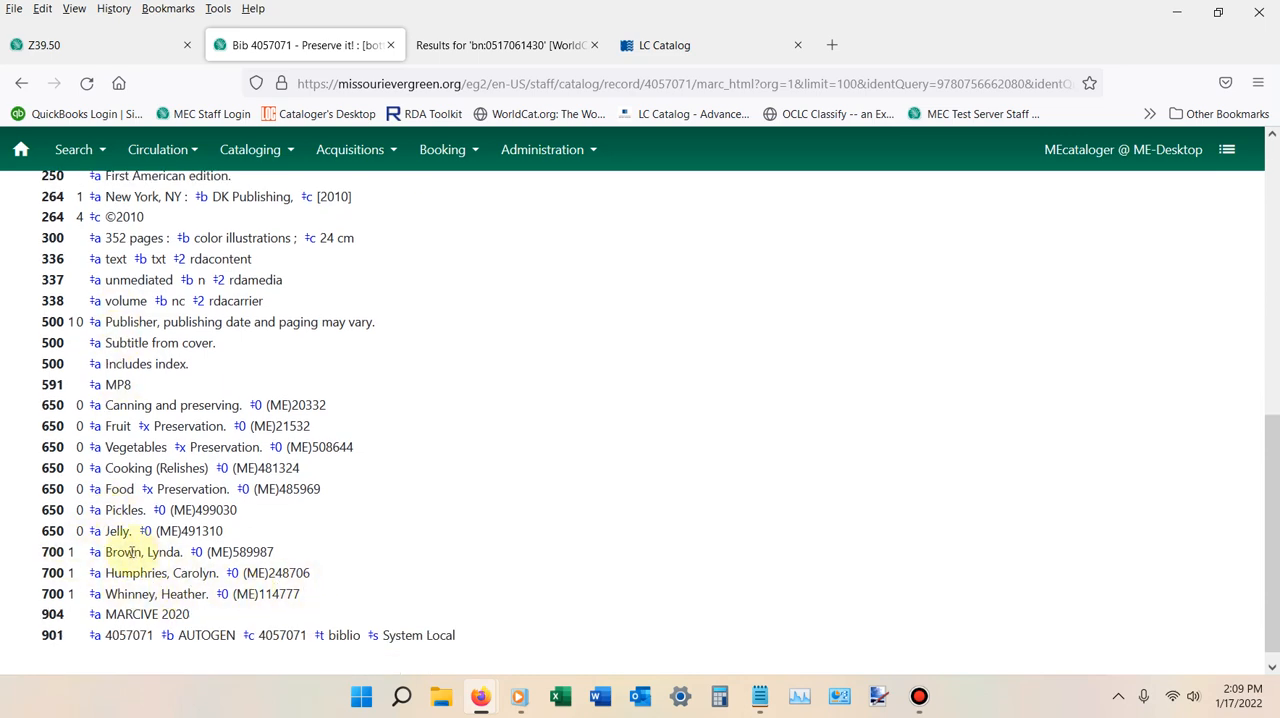
scroll(131, 552, up, 5)
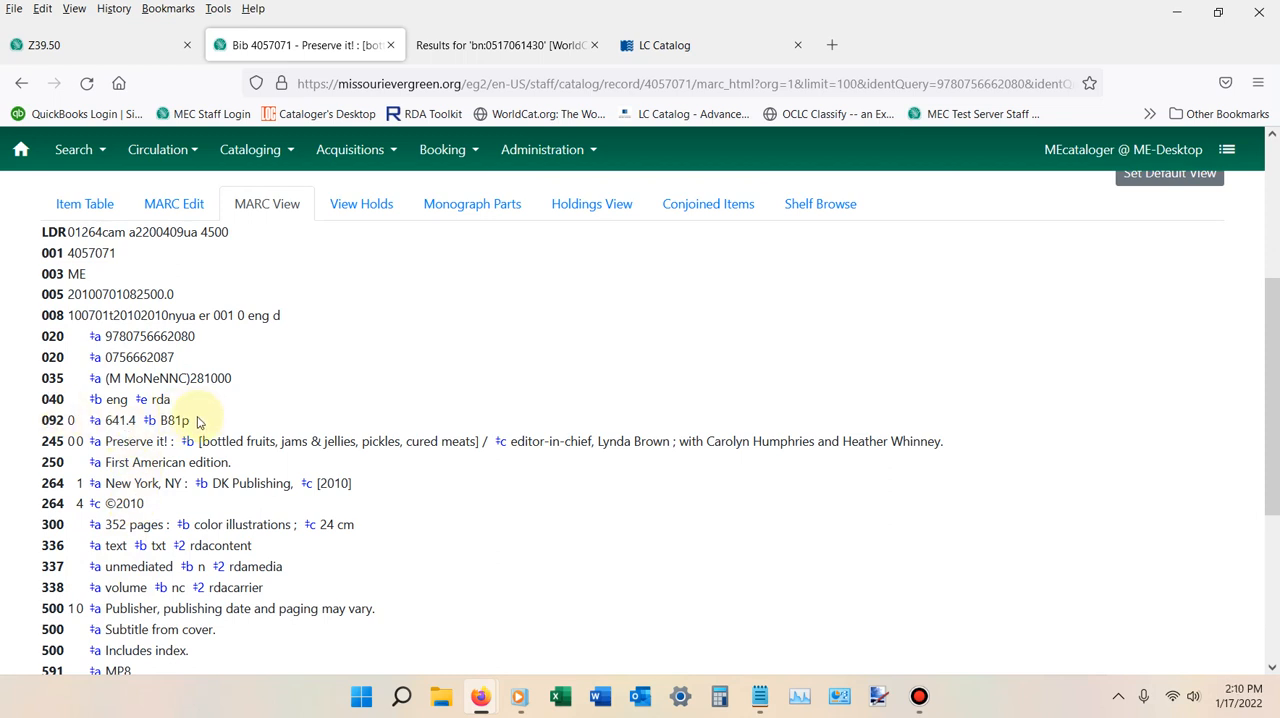
scroll(197, 421, down, 3)
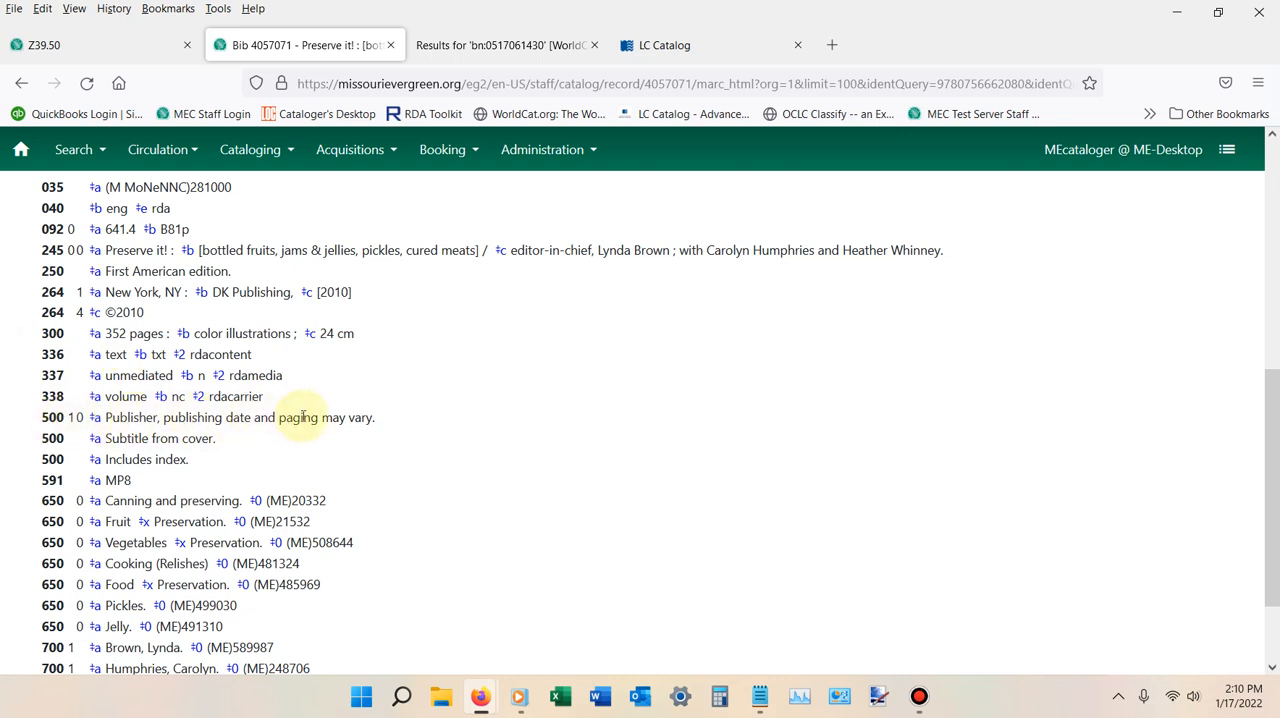
scroll(302, 417, down, 2)
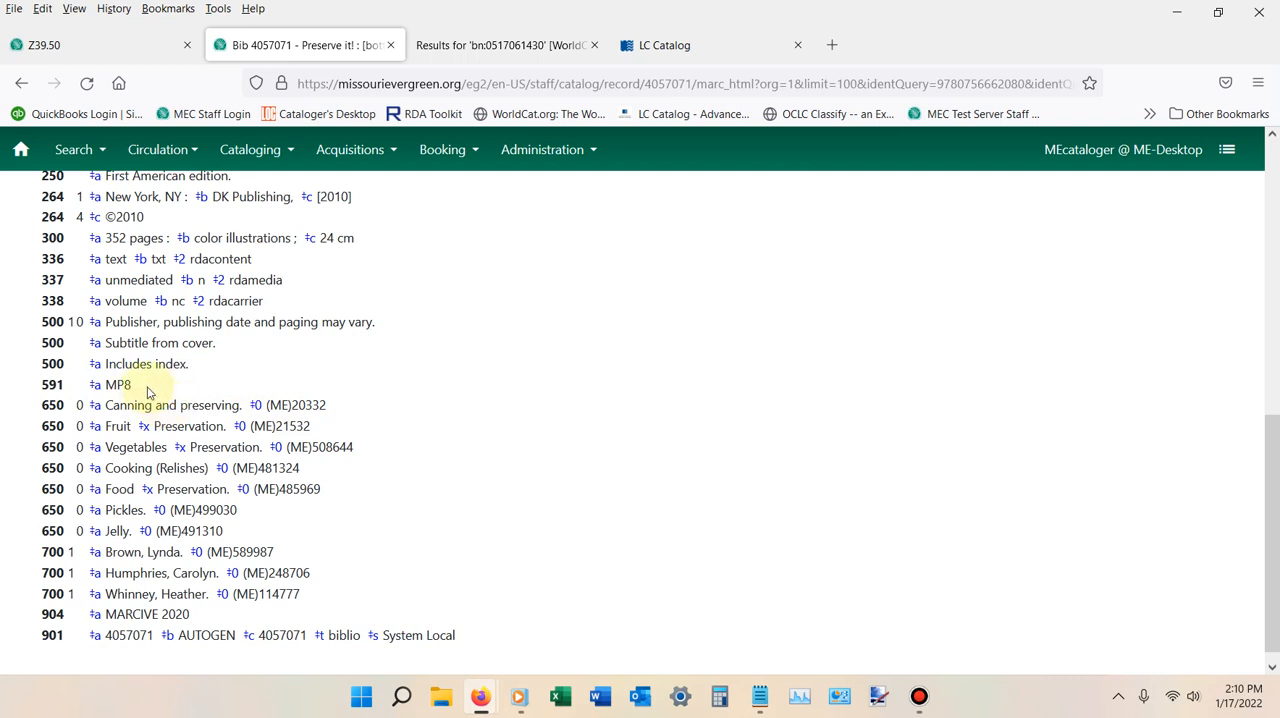
drag(134, 386, 42, 392)
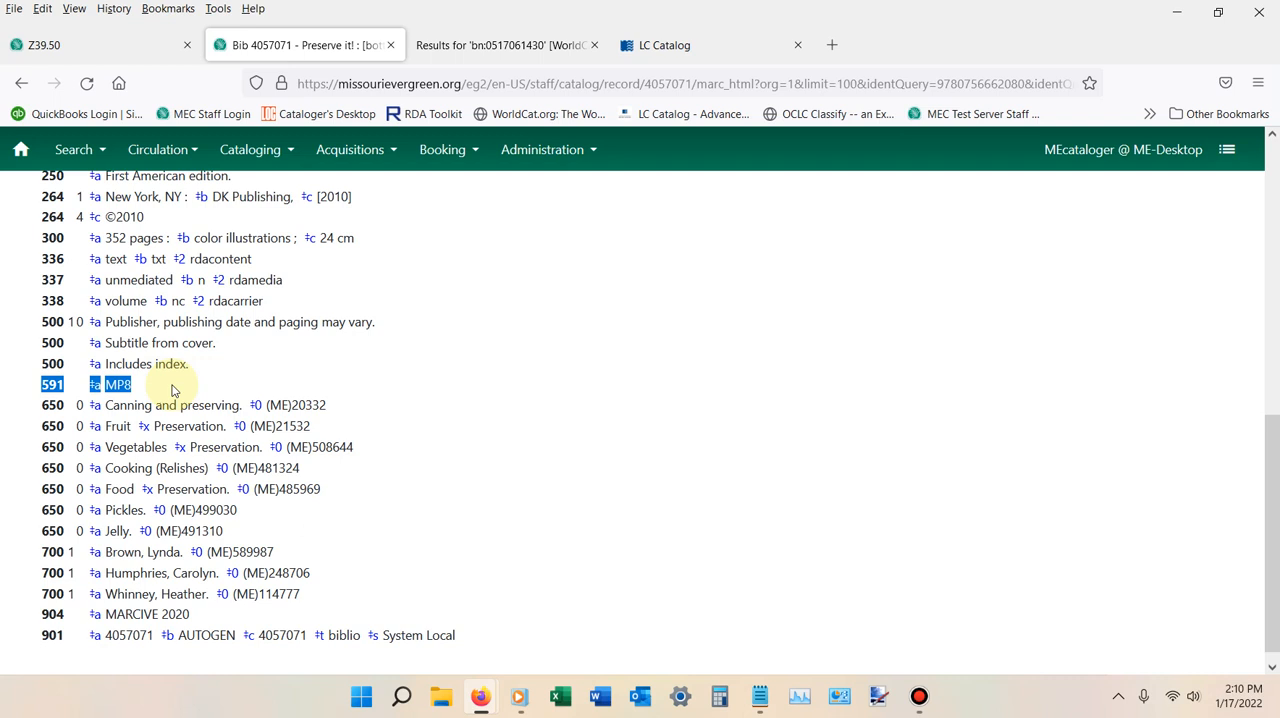
click(366, 448)
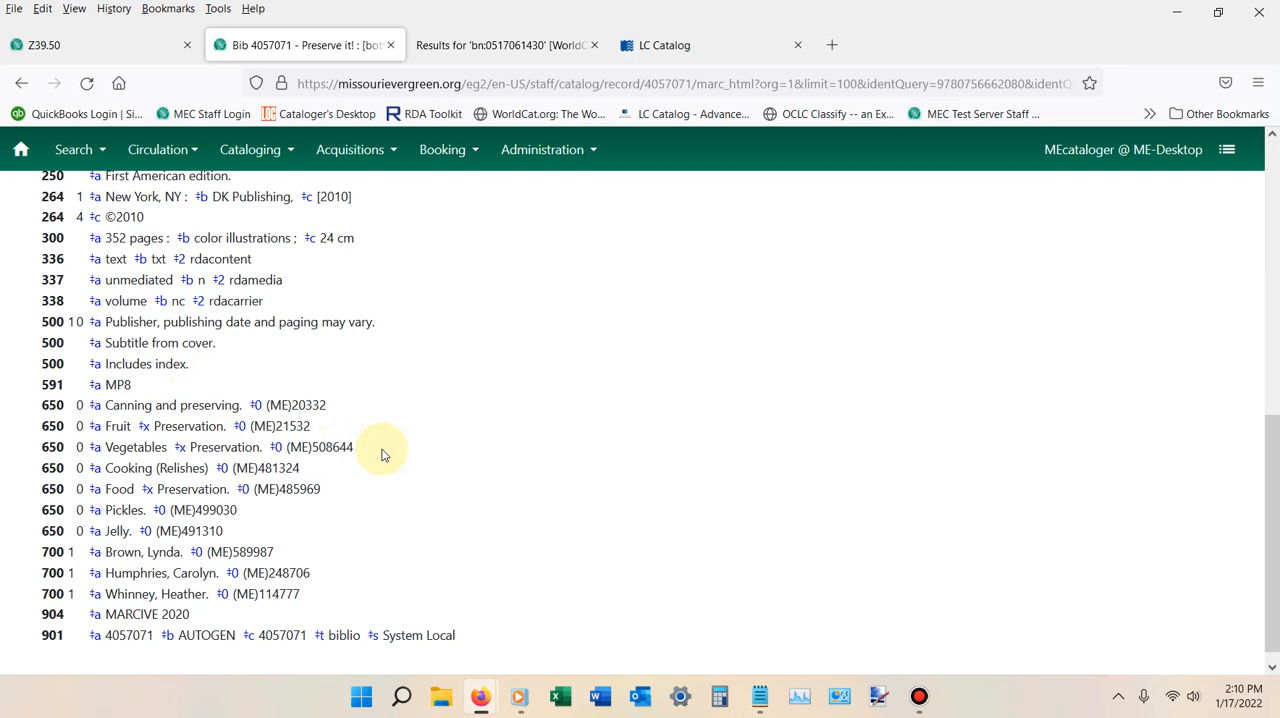
scroll(383, 460, up, 10)
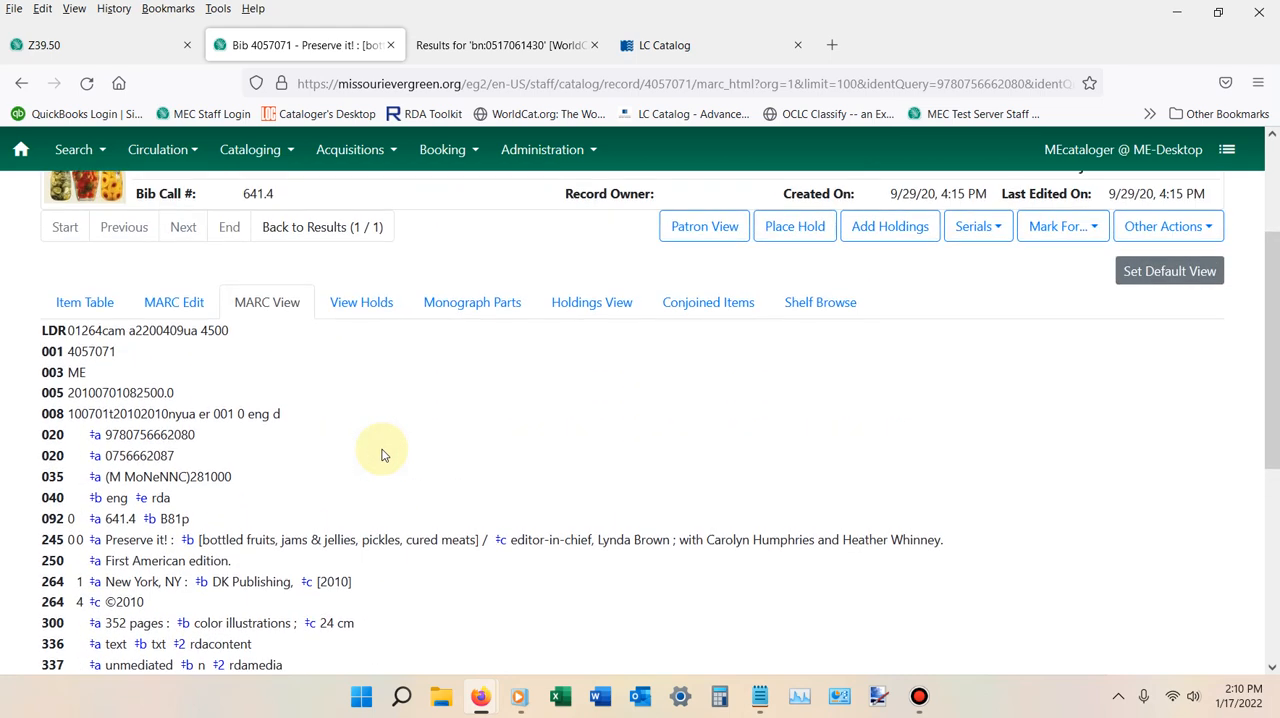
scroll(390, 470, down, 5)
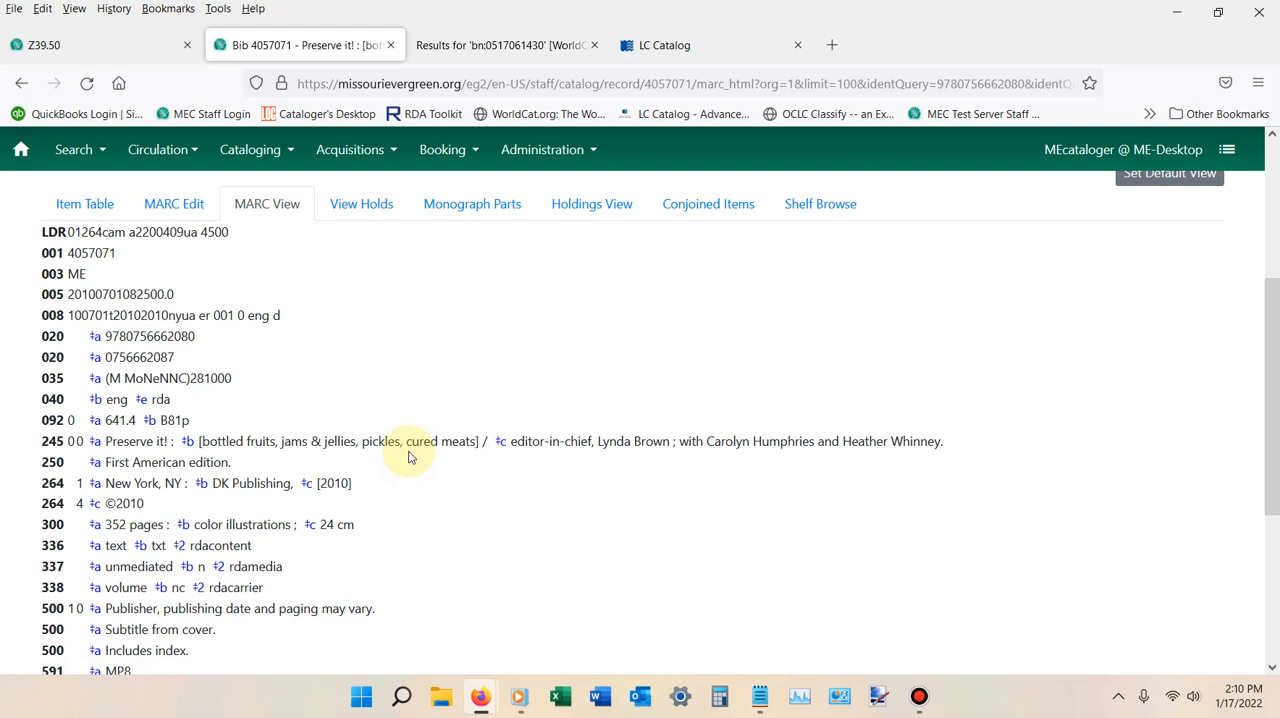
Open the record for MARC editing and look through it in the Flat Text Editor.
scroll(408, 455, up, 2)
click(165, 301)
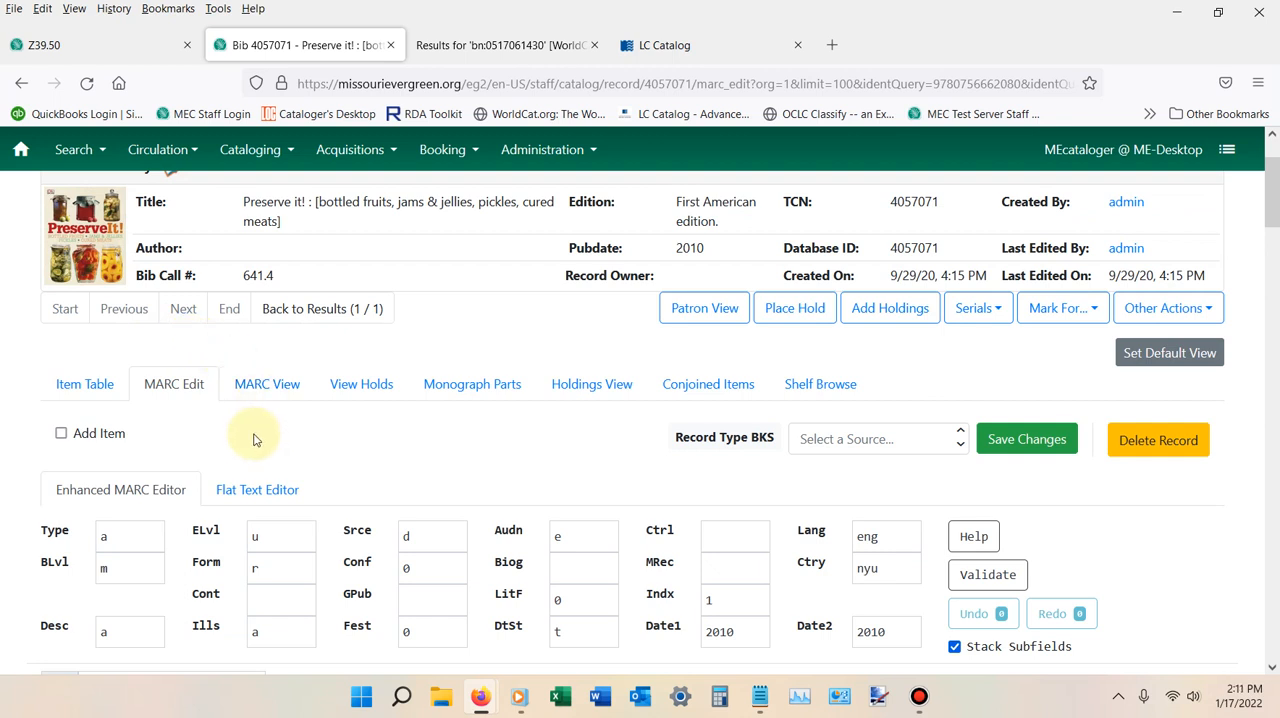
scroll(253, 438, down, 2)
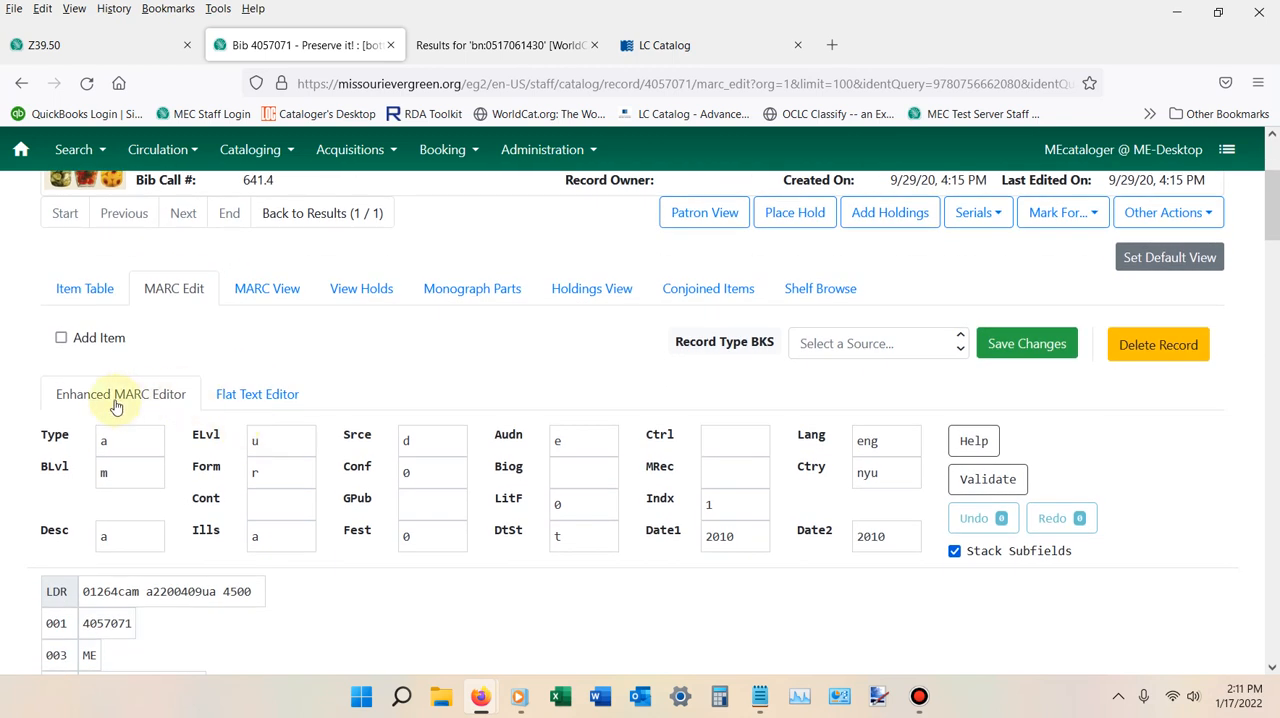
click(270, 396)
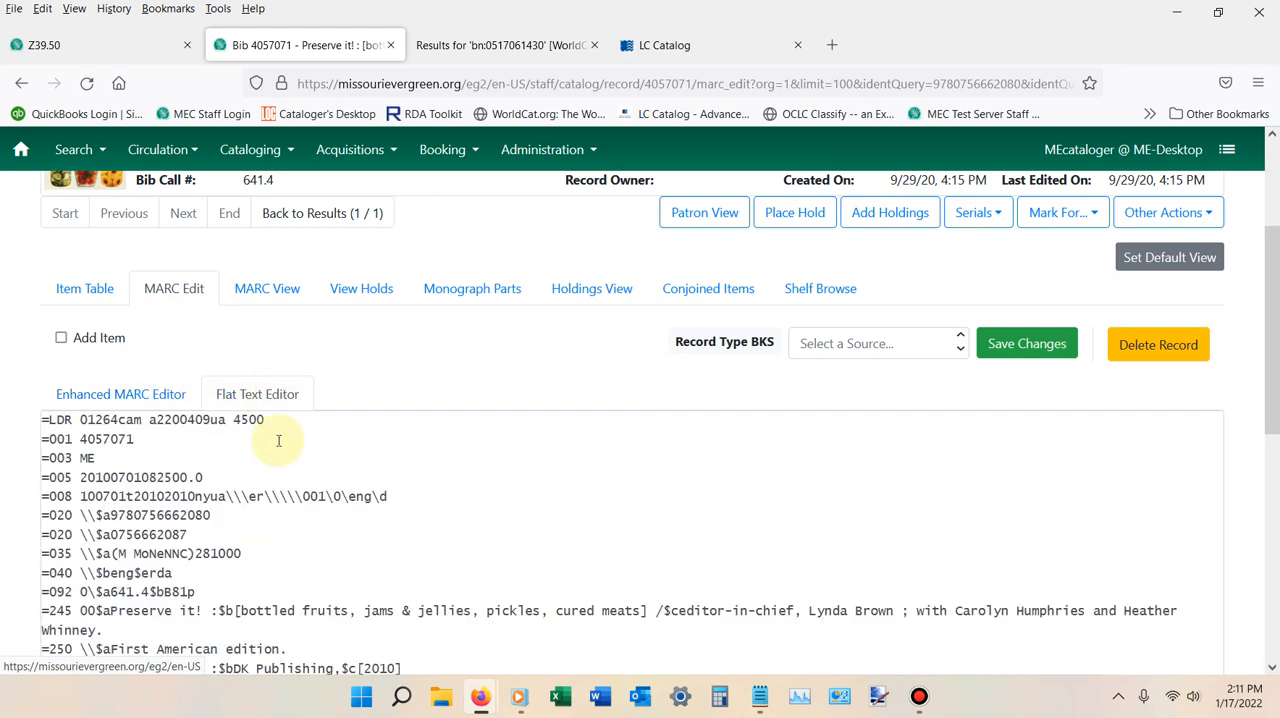
scroll(283, 456, down, 6)
scroll(277, 445, up, 4)
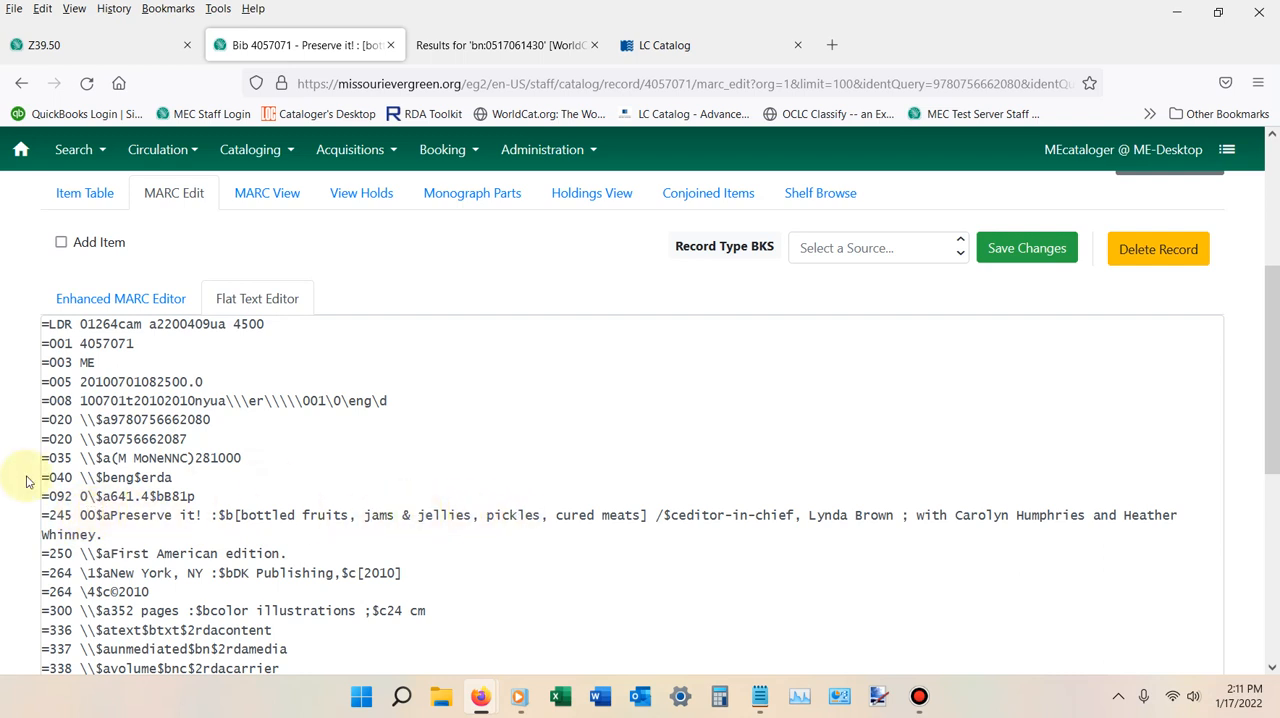
Return to the Enhanced MARC Editor and view the available values for the Type fixed field, leaving it unchanged.
click(128, 300)
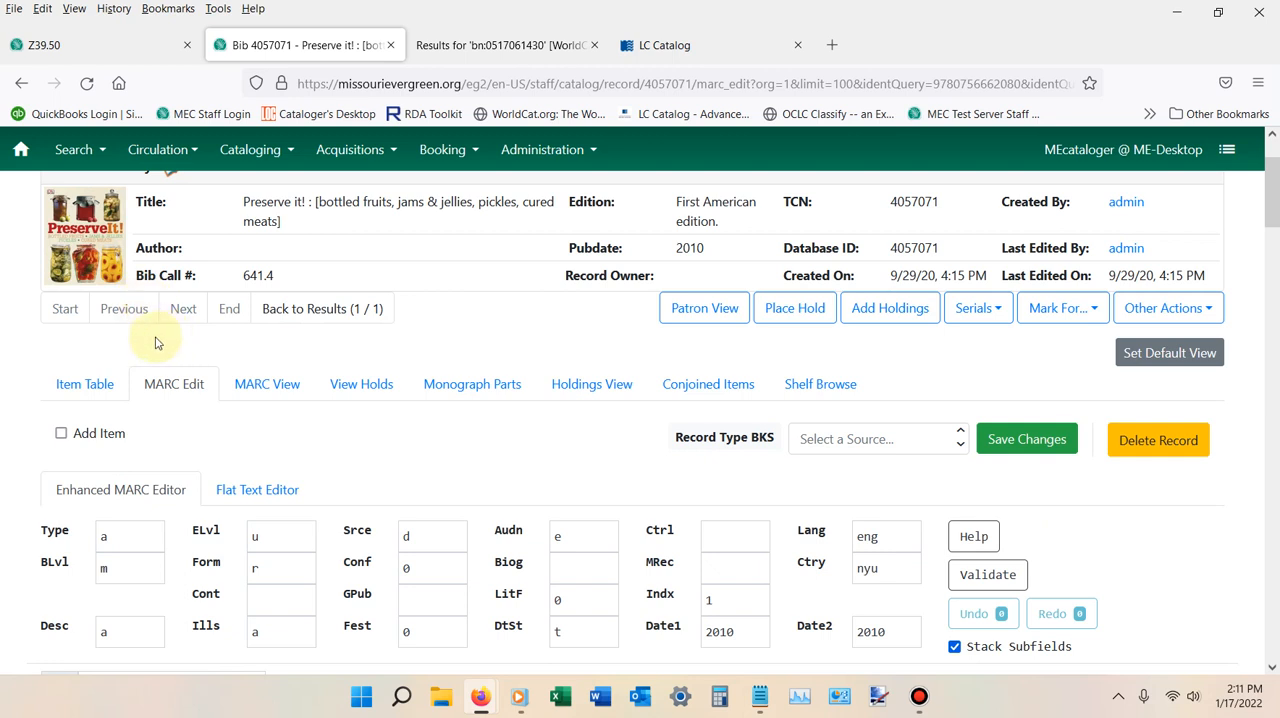
scroll(155, 343, down, 2)
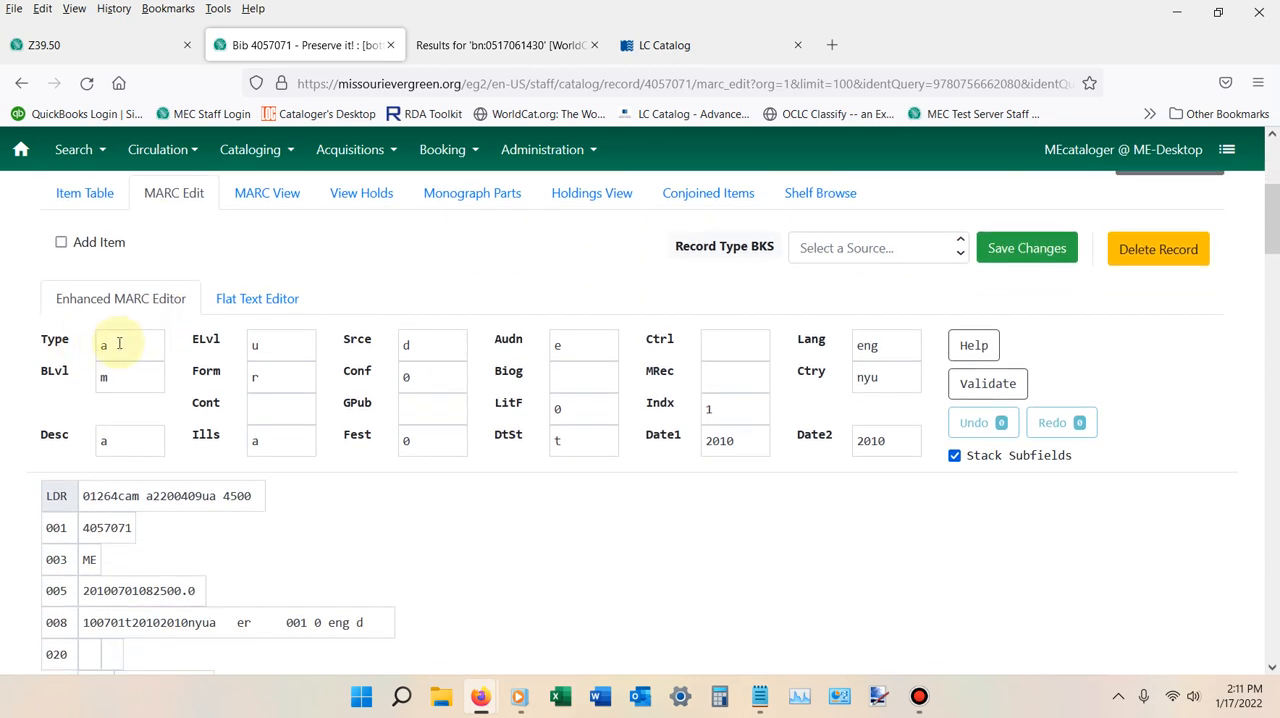
click(119, 343)
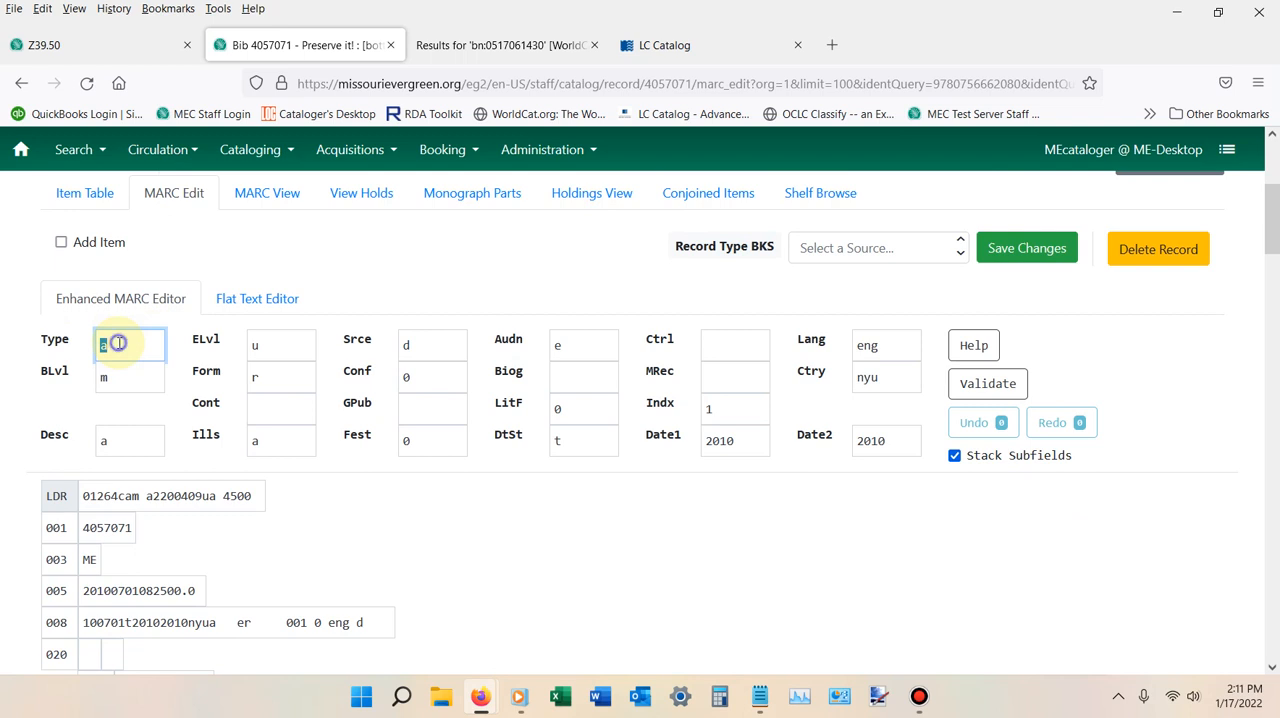
right_click(119, 343)
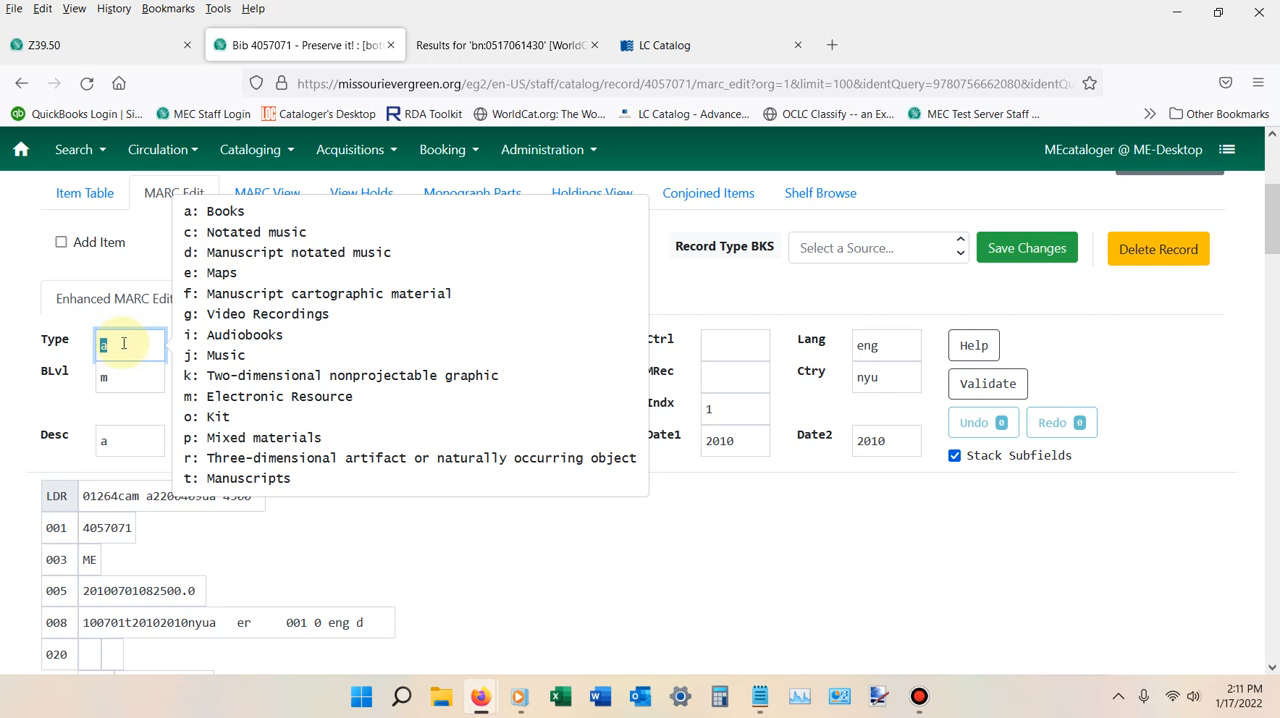
click(364, 545)
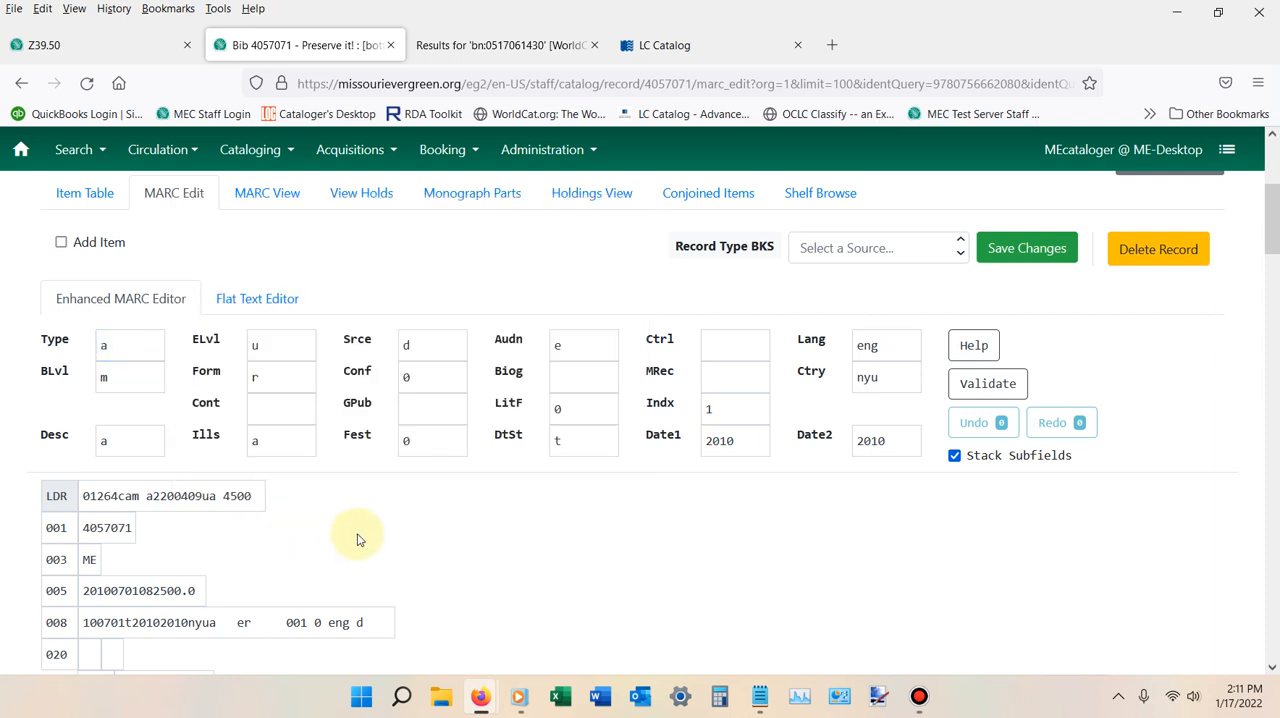
Look through the variable fields in the Enhanced MARC Editor and view the field options offered on the 092 tag.
scroll(356, 538, down, 1)
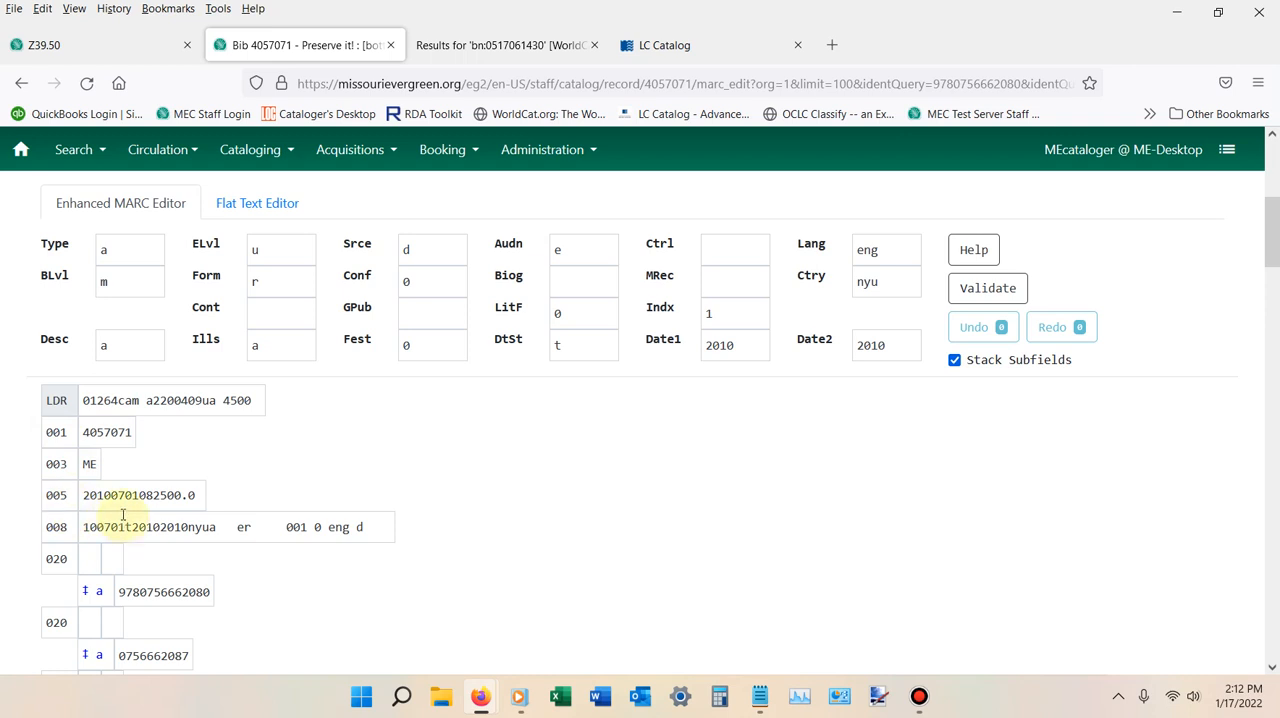
scroll(63, 460, down, 2)
scroll(63, 470, down, 1)
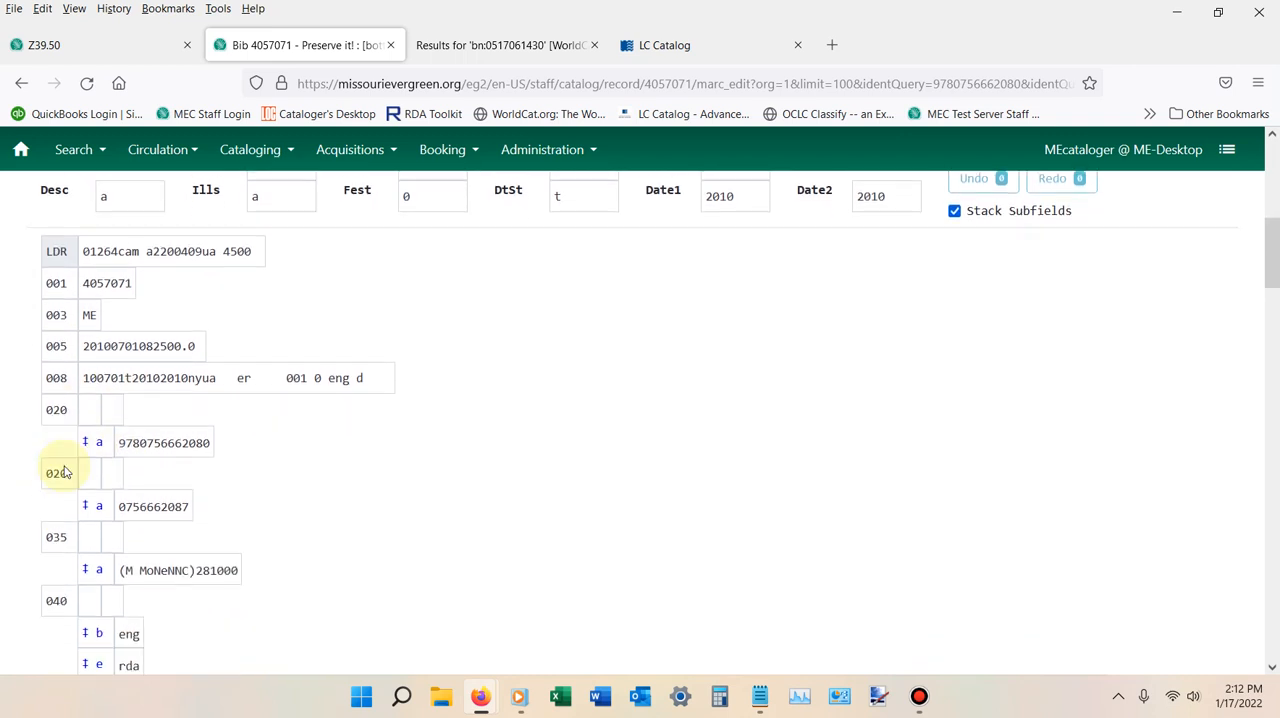
scroll(63, 470, down, 12)
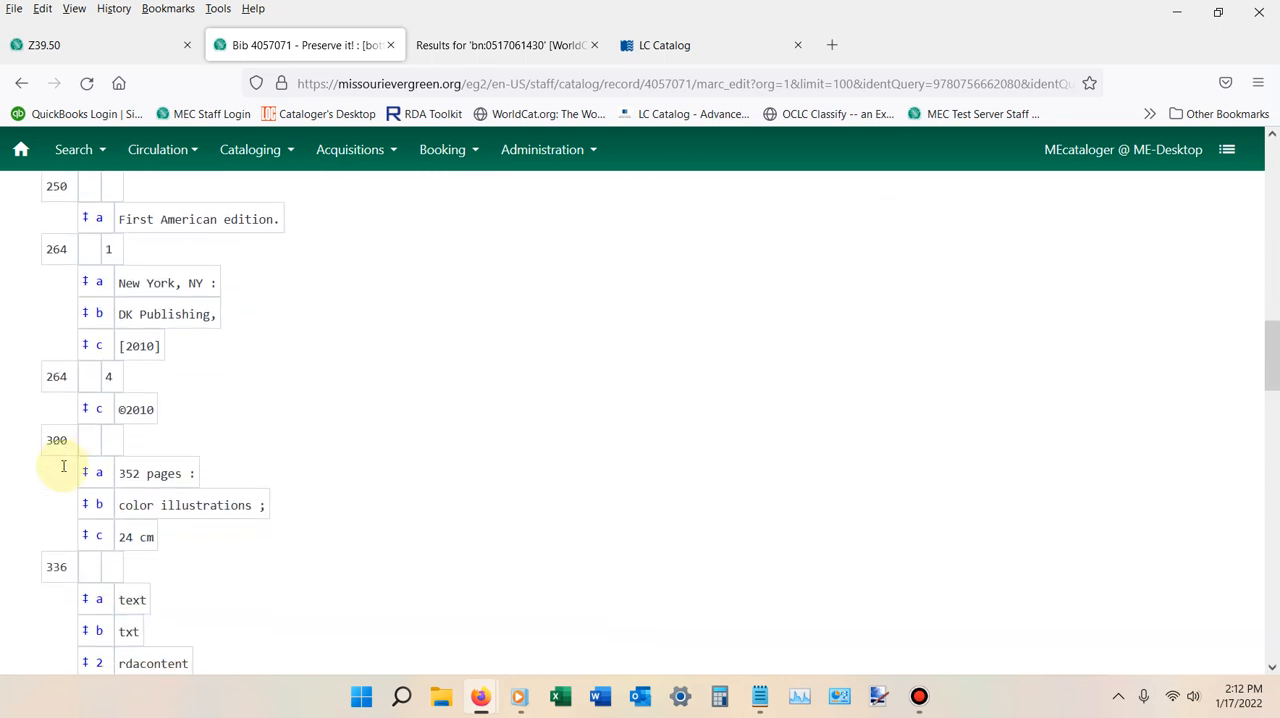
scroll(63, 468, down, 3)
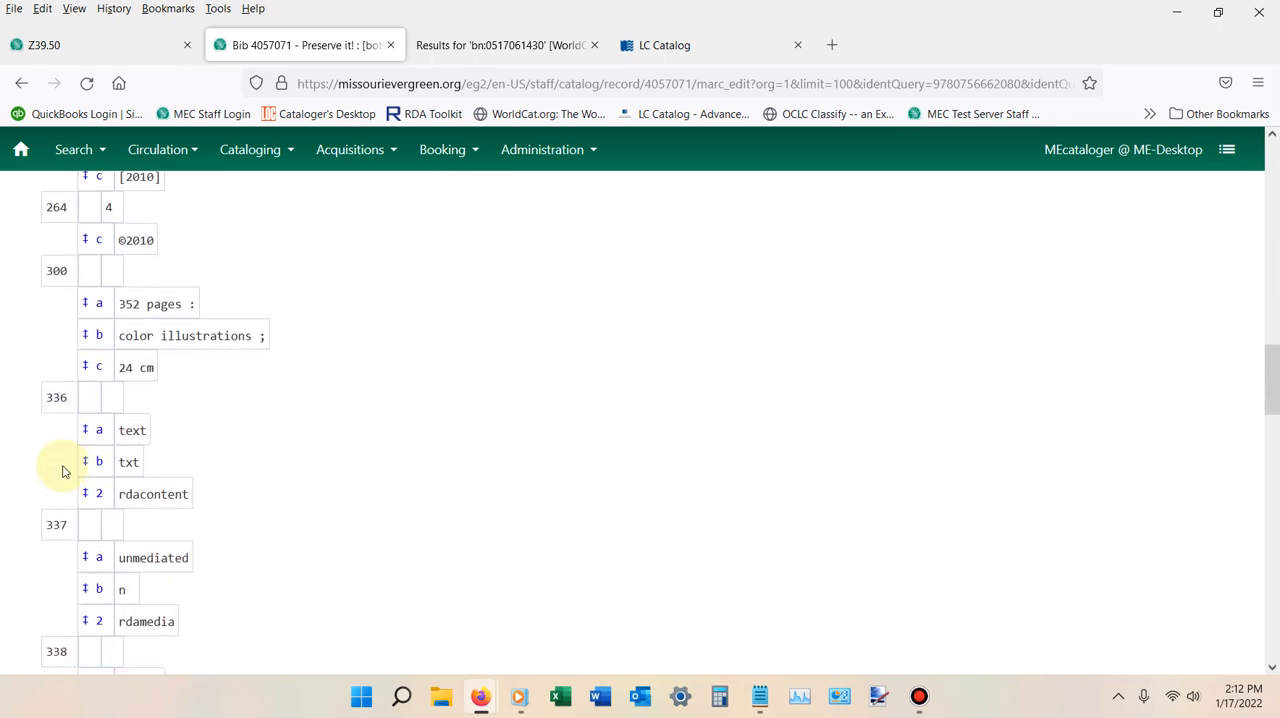
scroll(63, 468, up, 7)
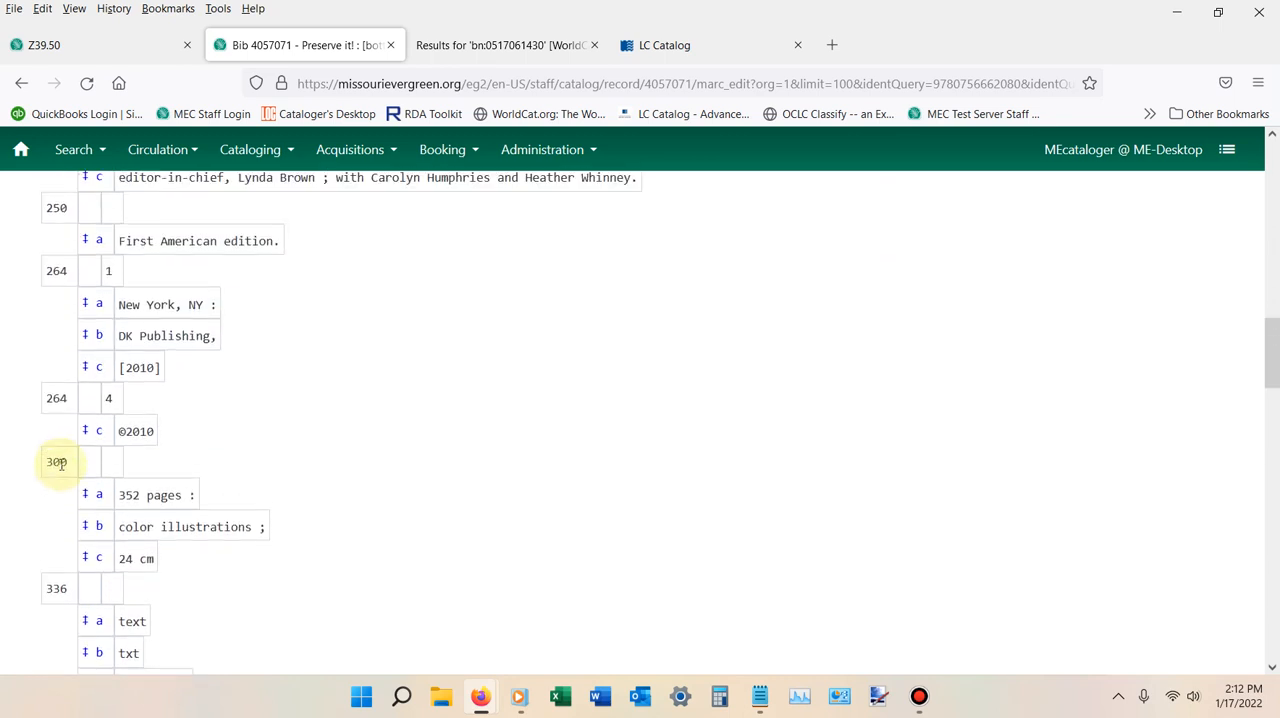
scroll(60, 463, up, 4)
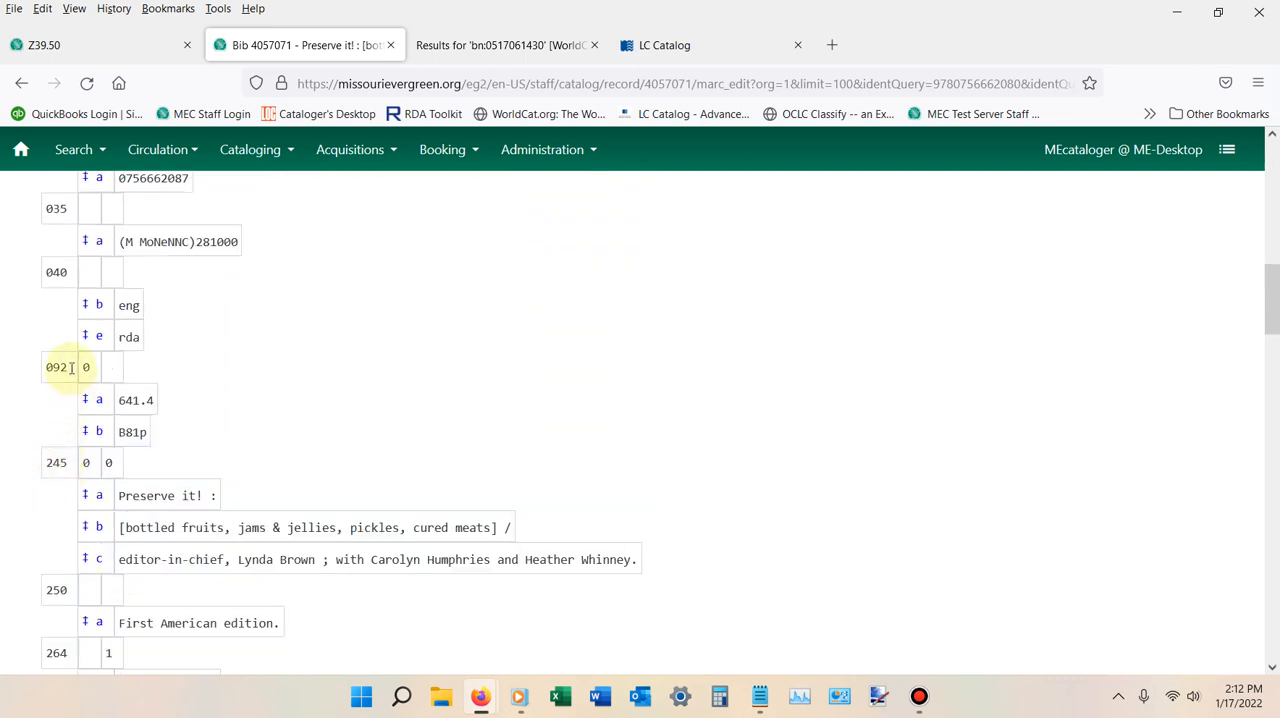
click(71, 368)
right_click(71, 368)
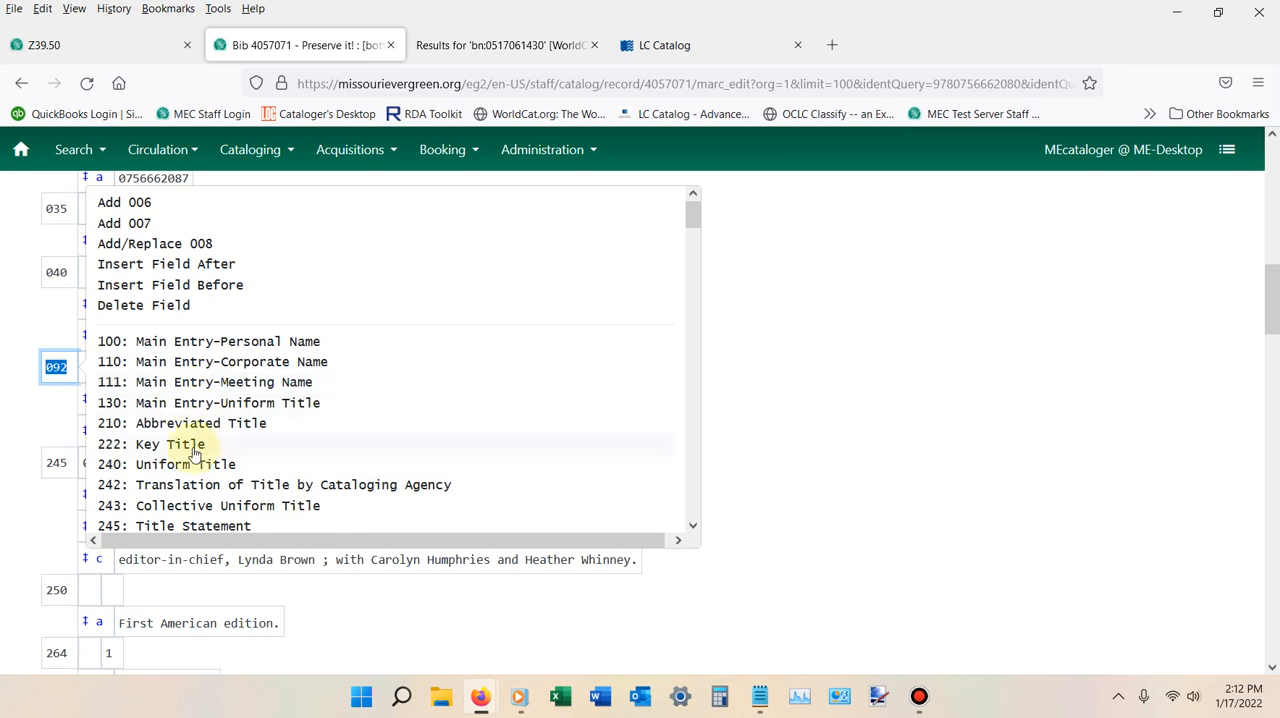
click(812, 410)
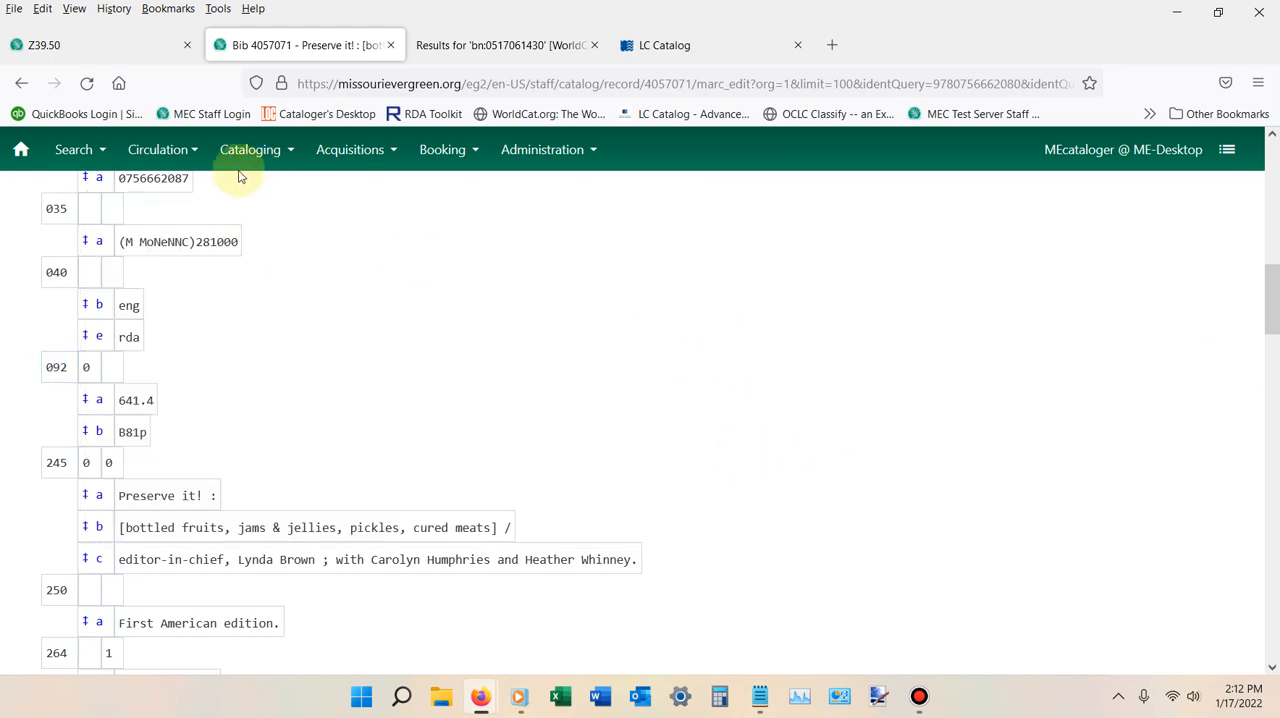
scroll(265, 342, up, 7)
scroll(263, 340, up, 2)
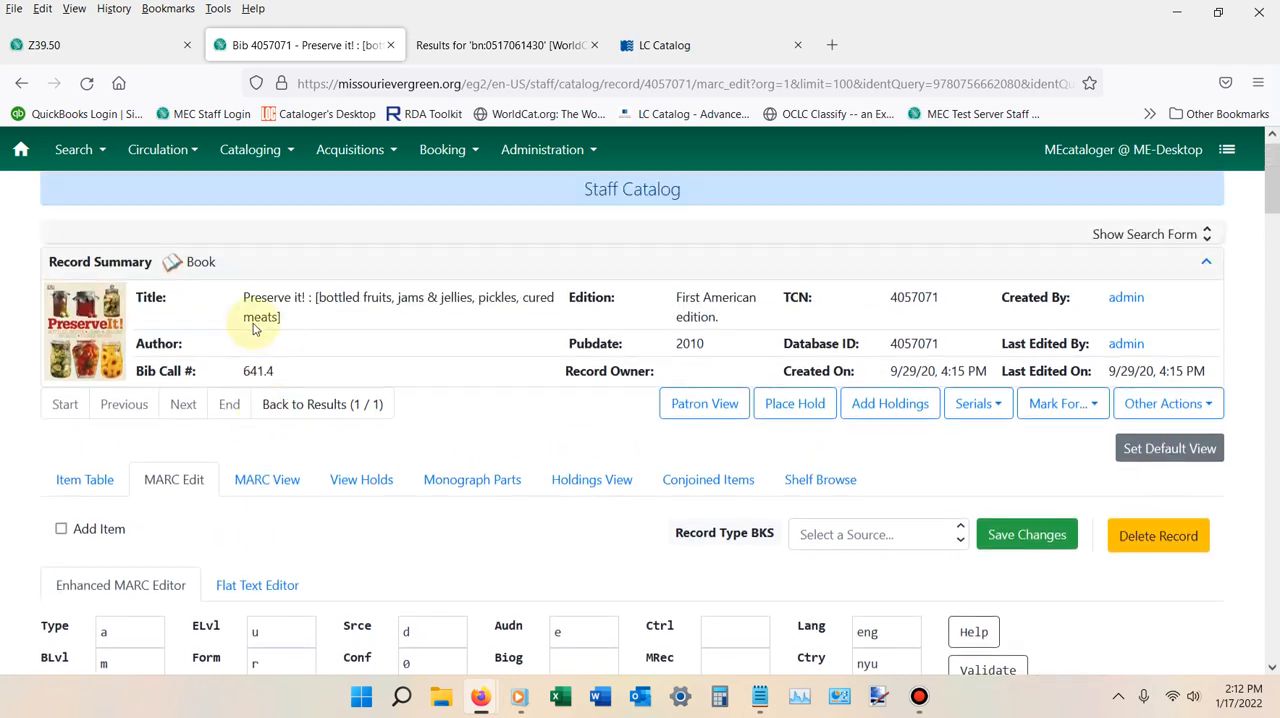
Add subfield $dmec to the end of the 040 field in the Flat Text Editor.
scroll(200, 440, down, 2)
click(263, 392)
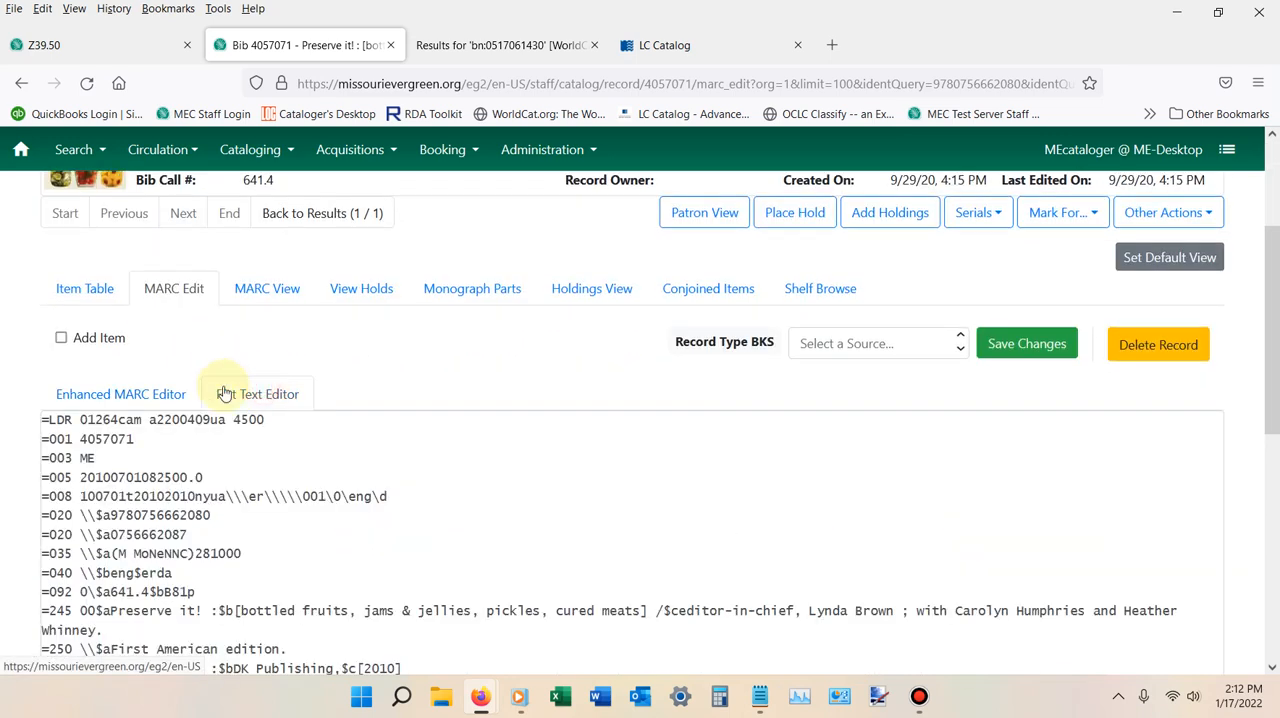
scroll(224, 392, down, 1)
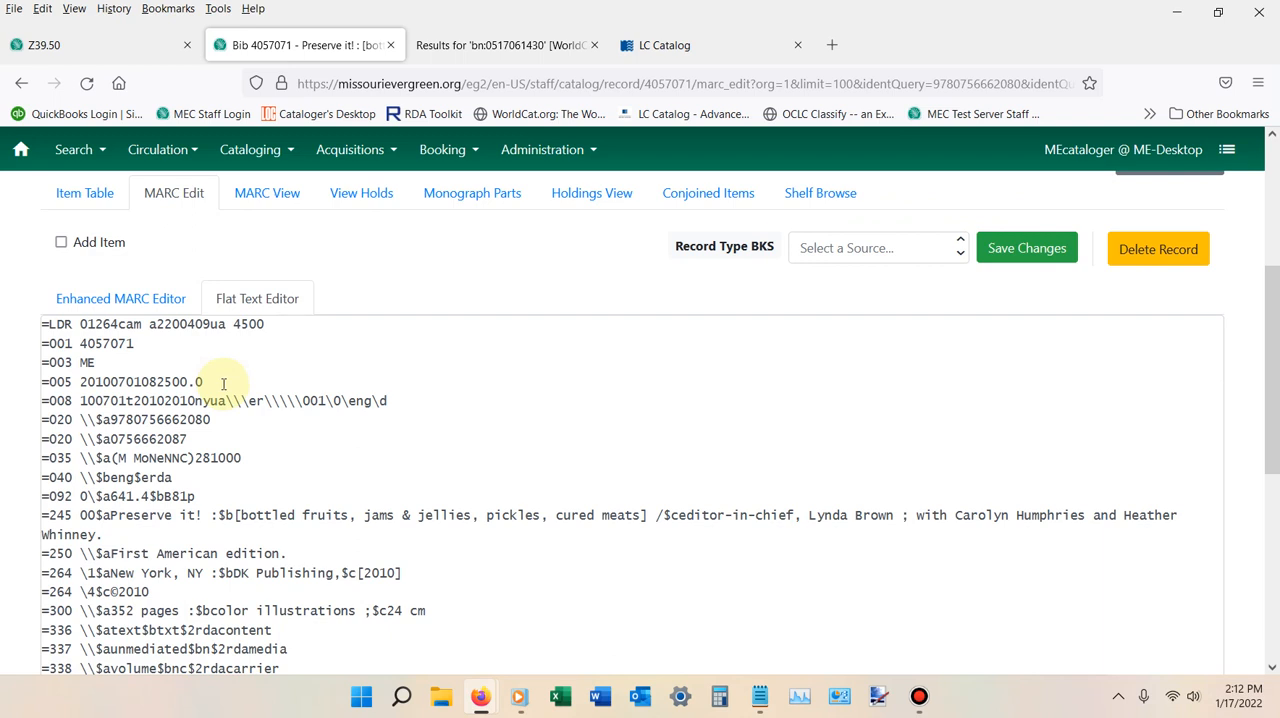
scroll(224, 384, down, 1)
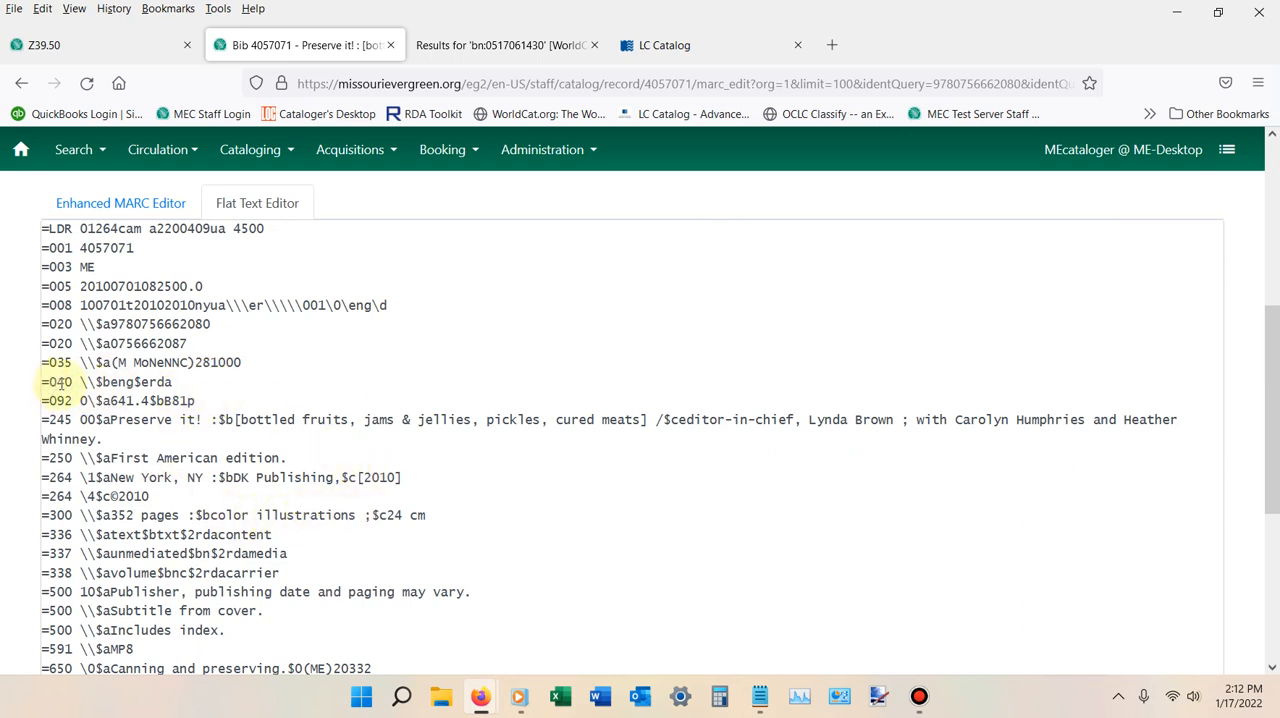
click(178, 385)
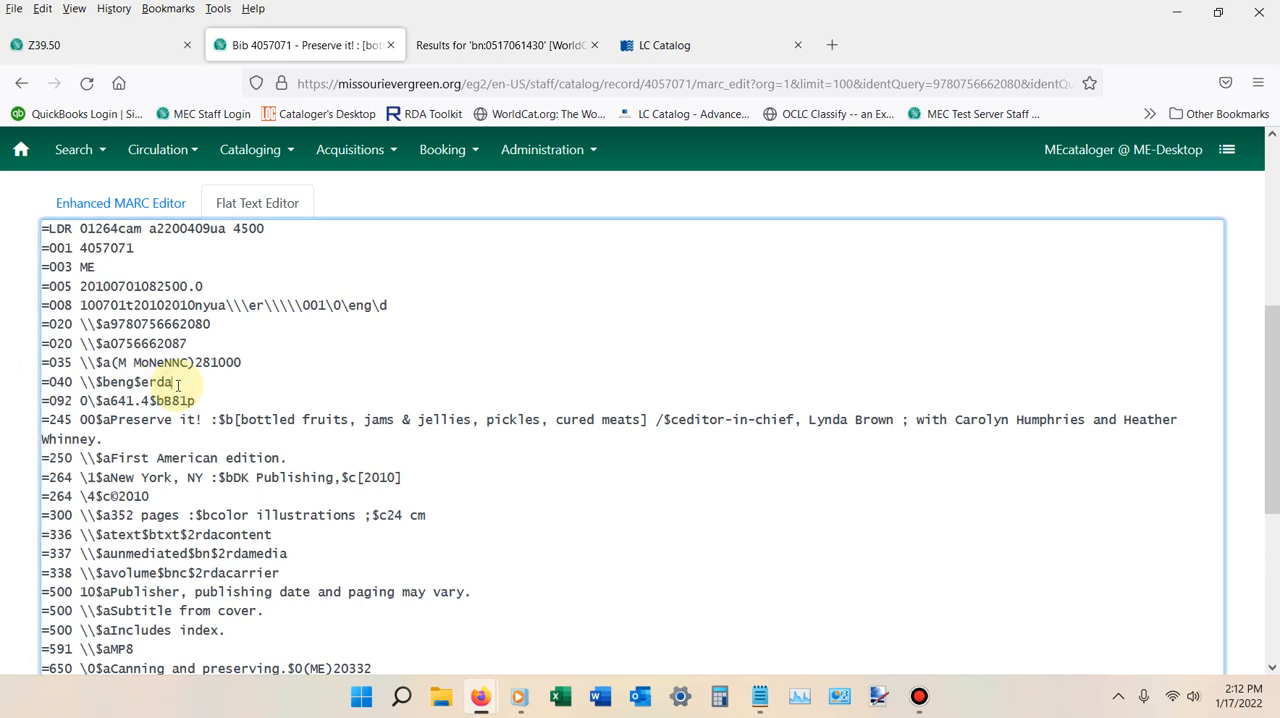
text($dmec)
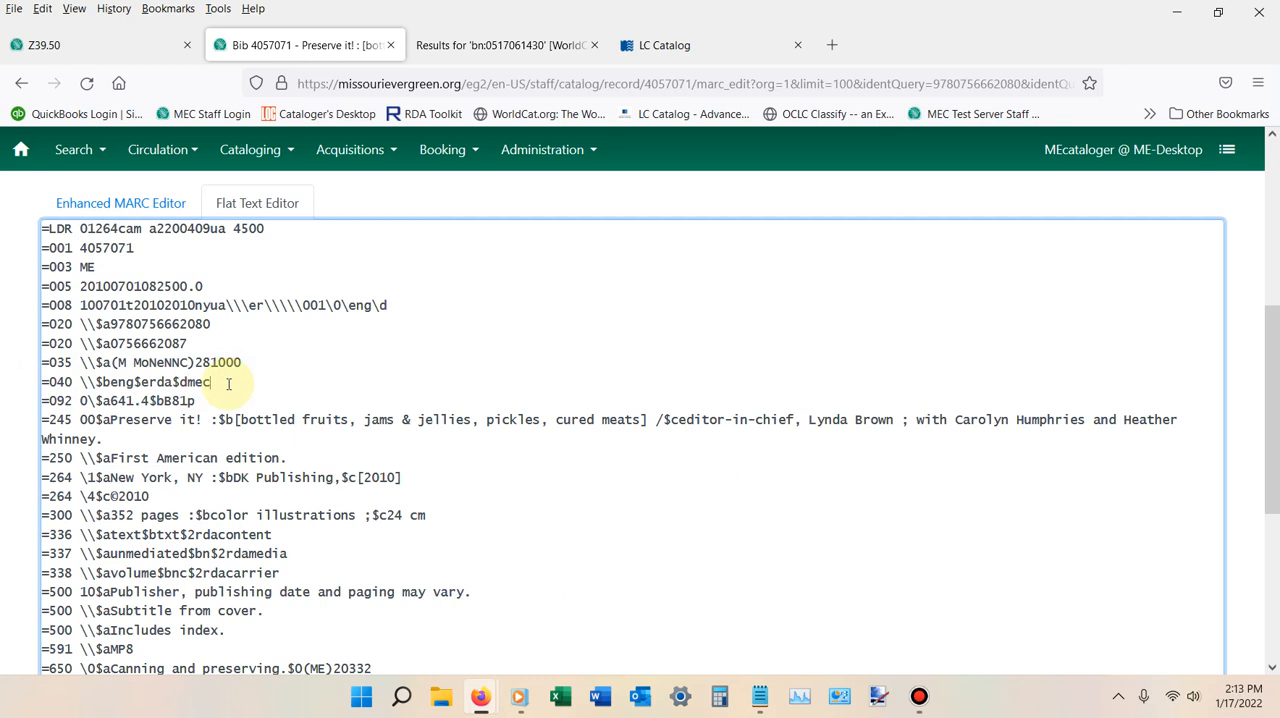
Delete the whole 591 field containing MP8, leaving no blank line between the 500 notes and the 650 subjects.
scroll(228, 383, down, 2)
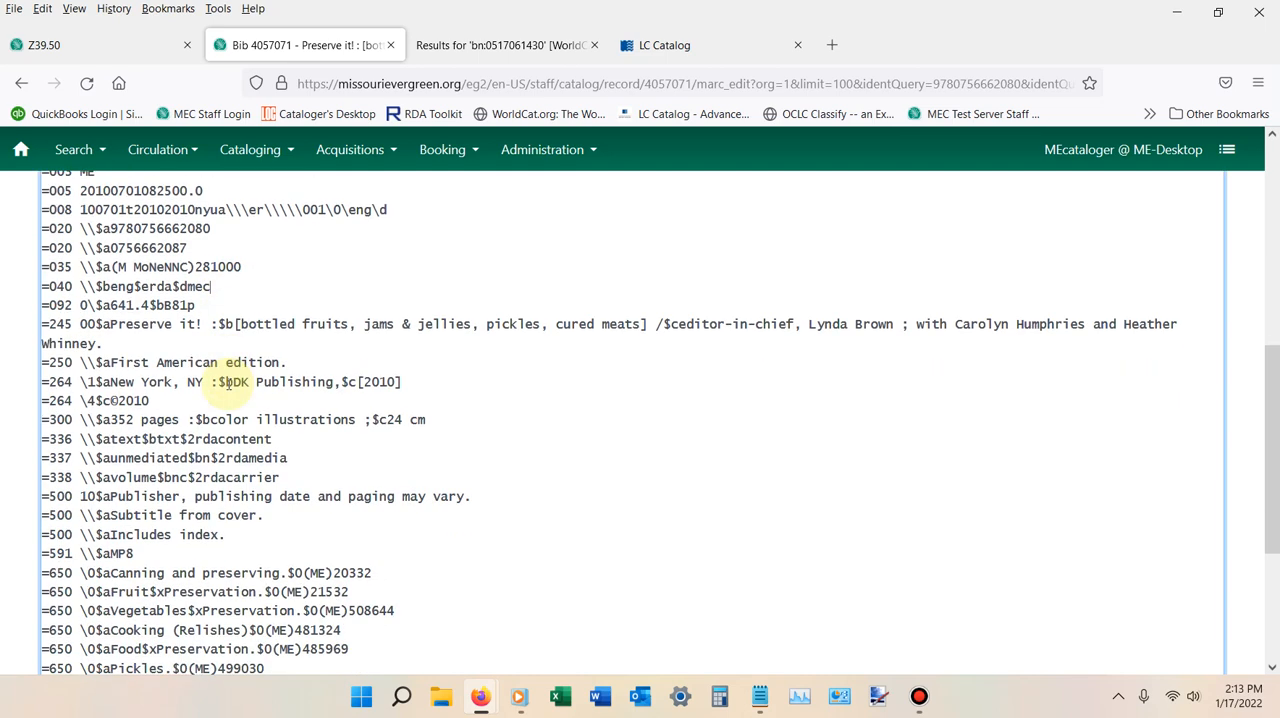
scroll(228, 383, down, 2)
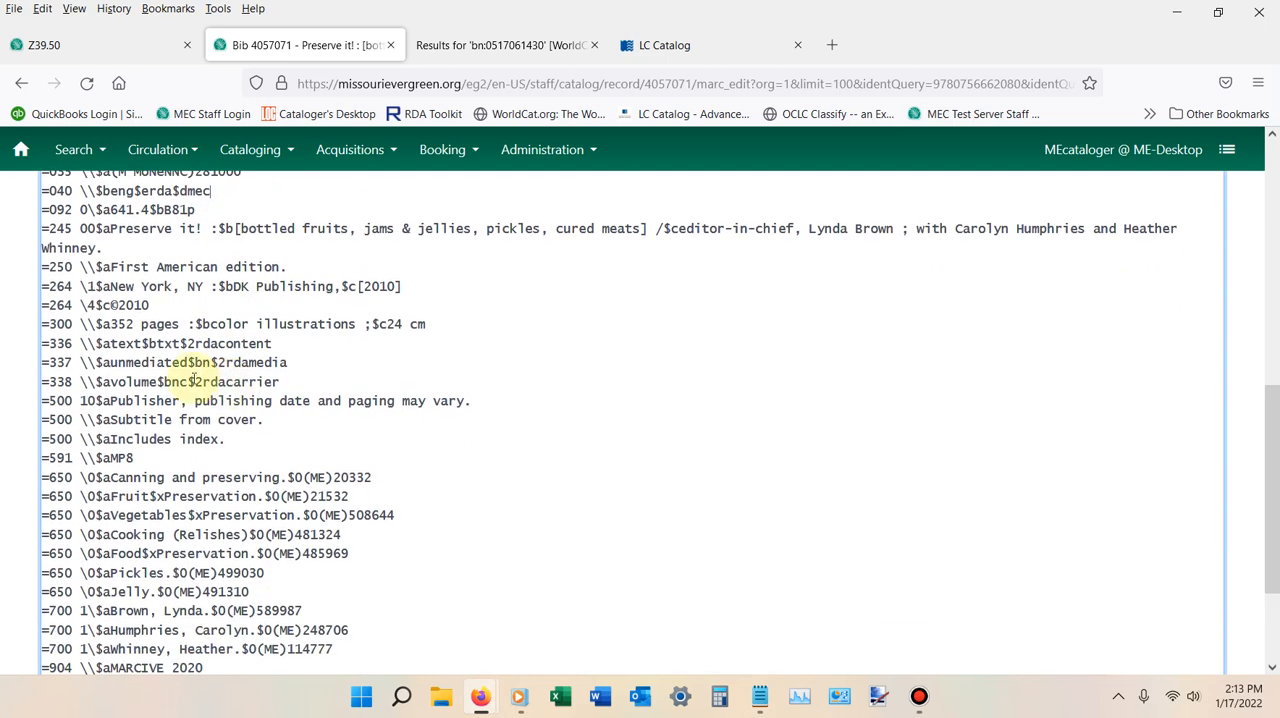
scroll(193, 381, down, 2)
drag(145, 362, 19, 361)
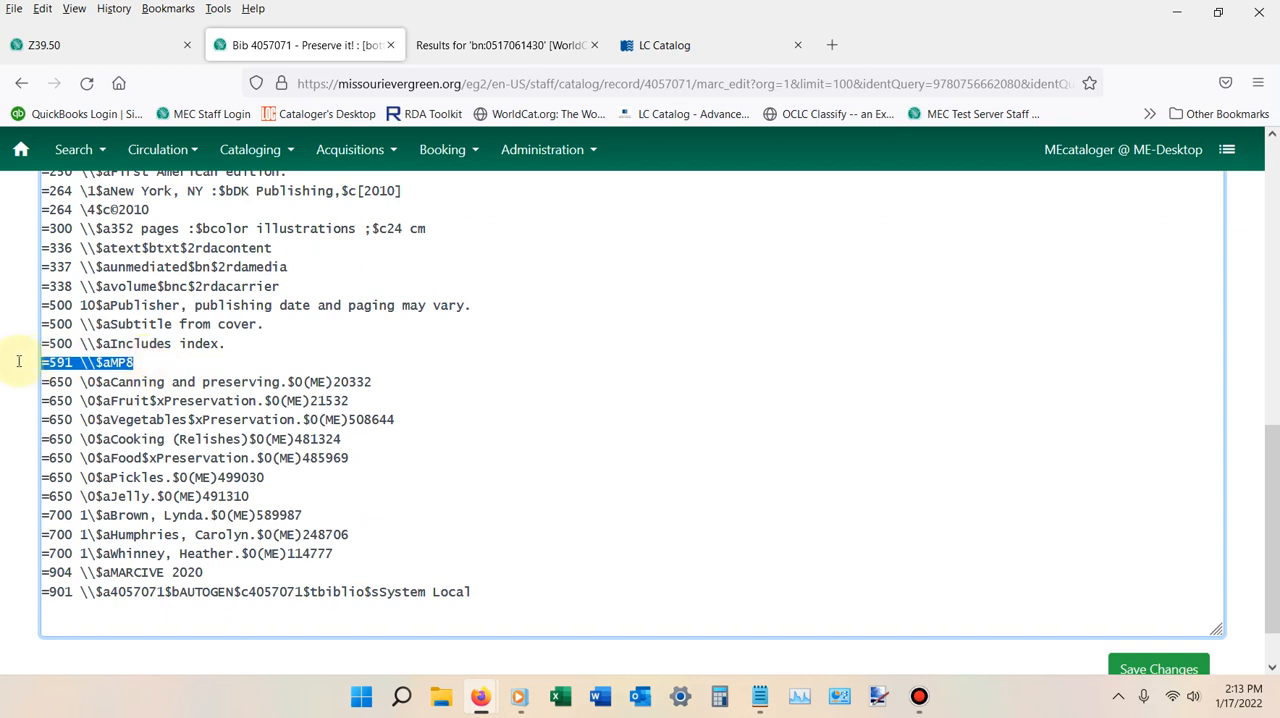
key(BackSpace)
key(BackSpace)
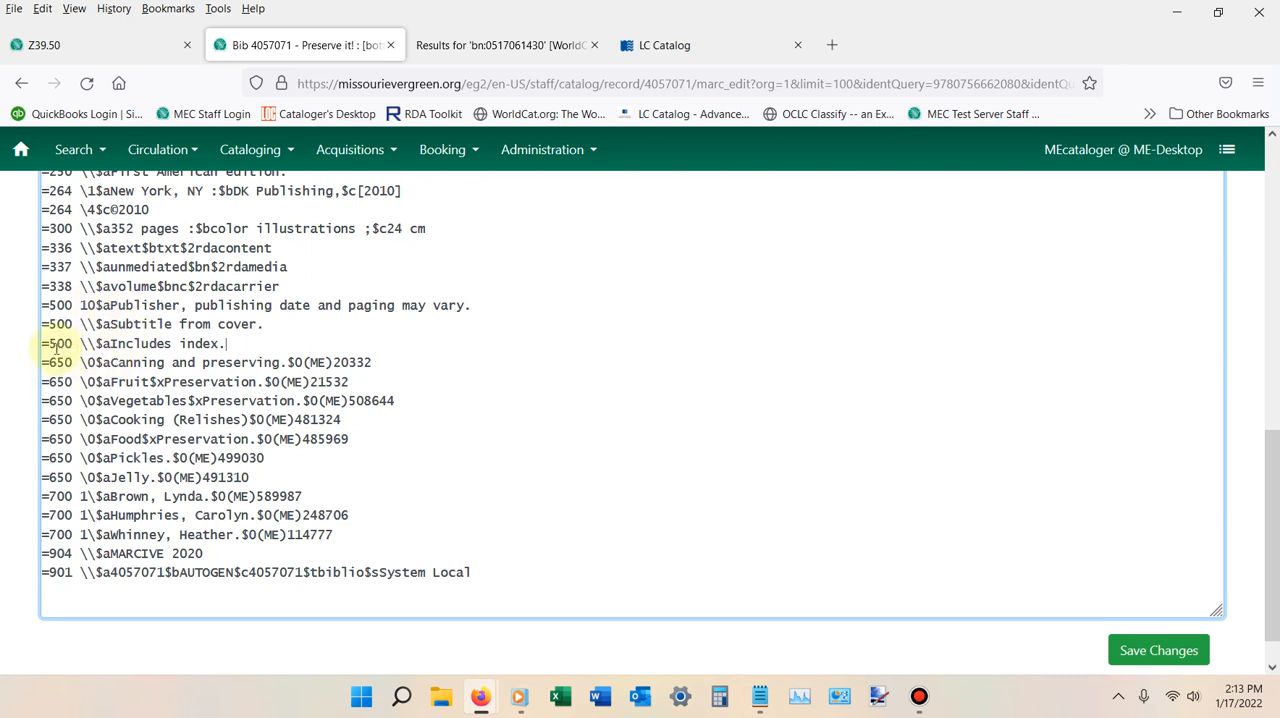
scroll(80, 375, up, 4)
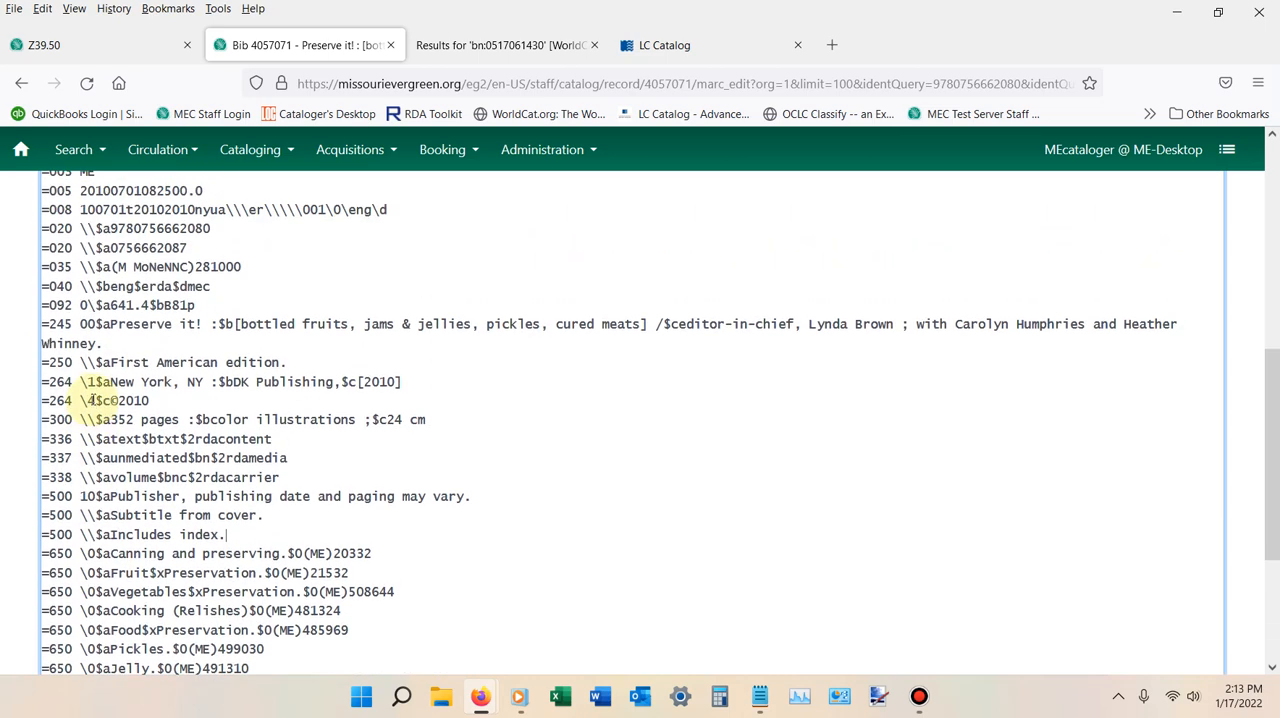
click(116, 227)
drag(116, 228, 208, 229)
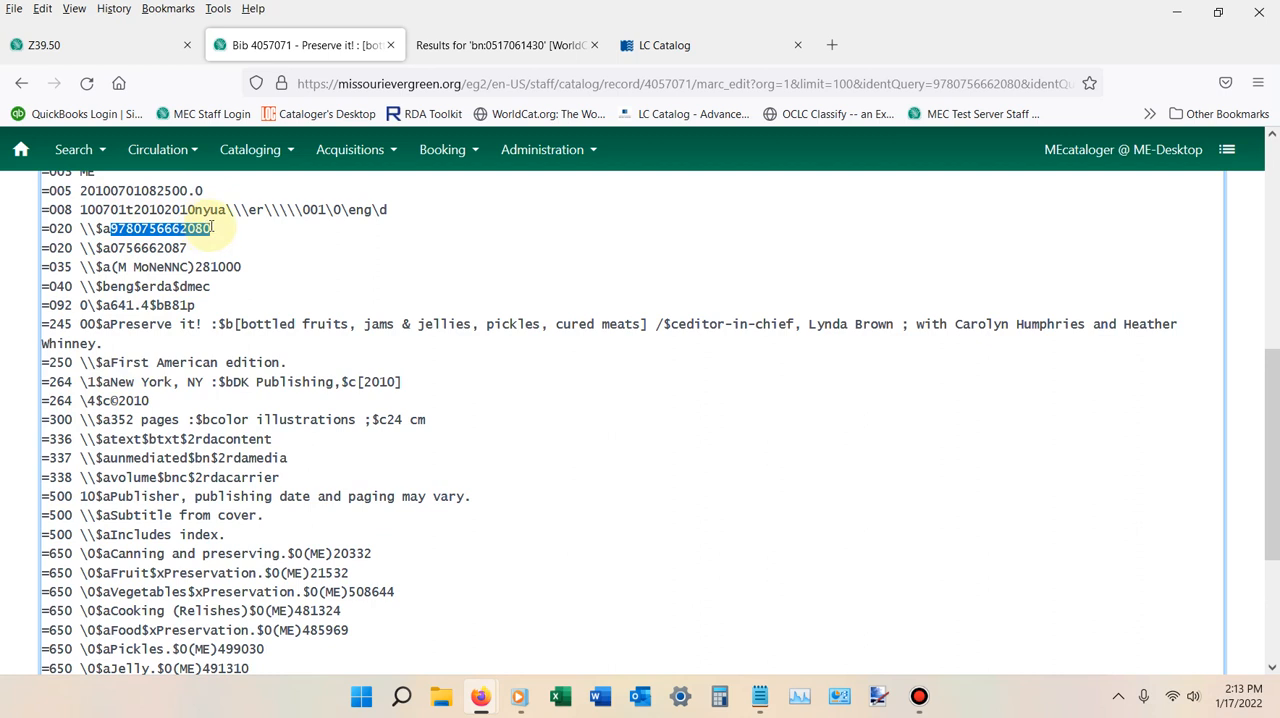
right_click(200, 231)
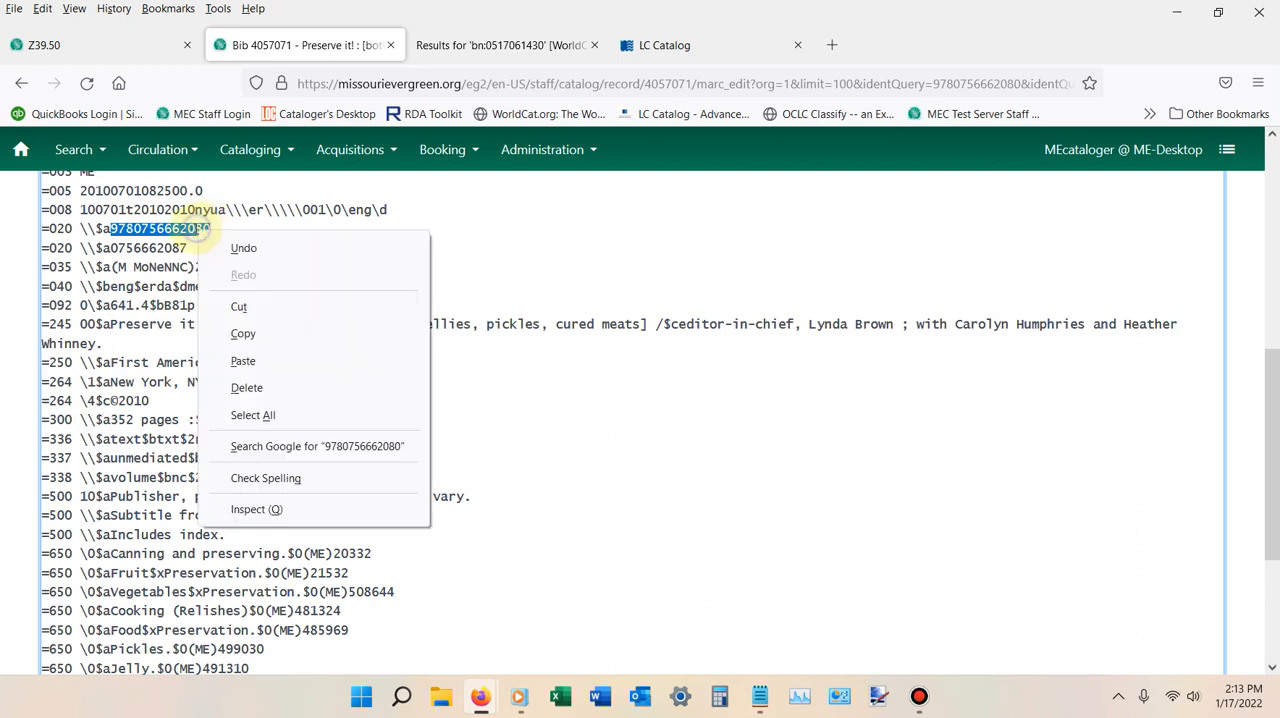
click(236, 334)
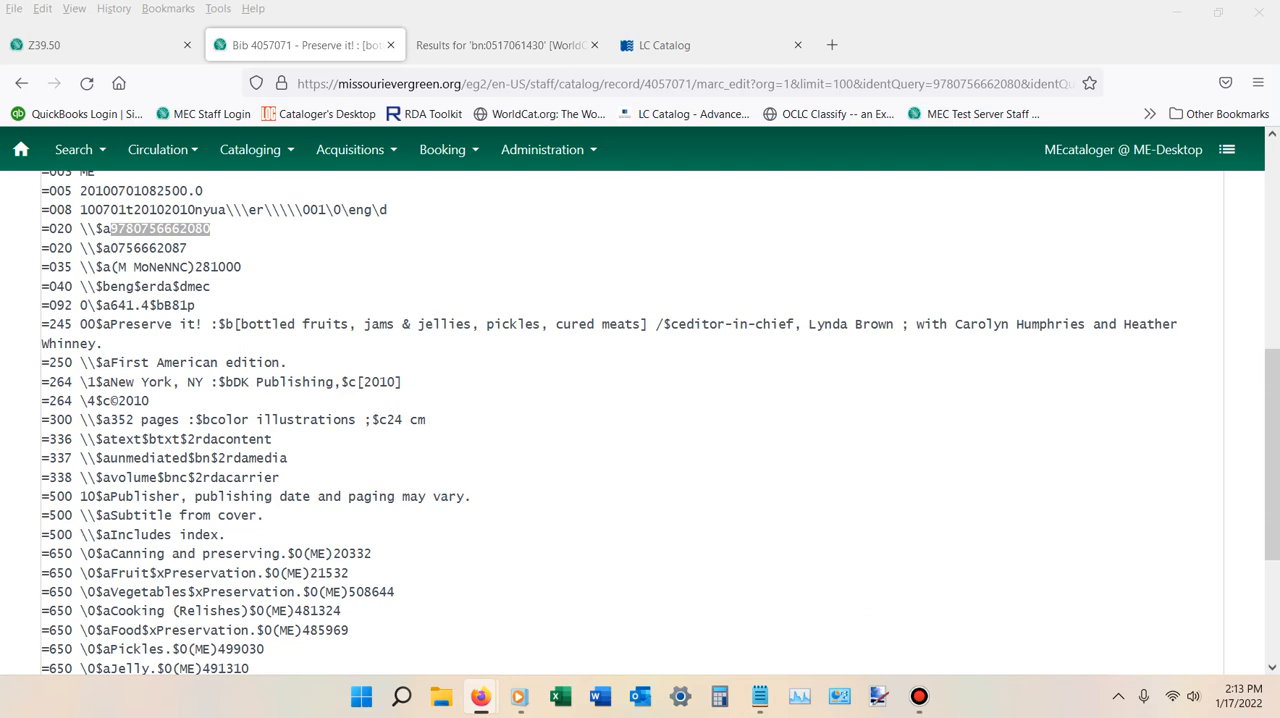
Insert a new line "=520 \\$a" after the "Includes index." note and paste the copied book summary into it.
scroll(599, 352, down, 1)
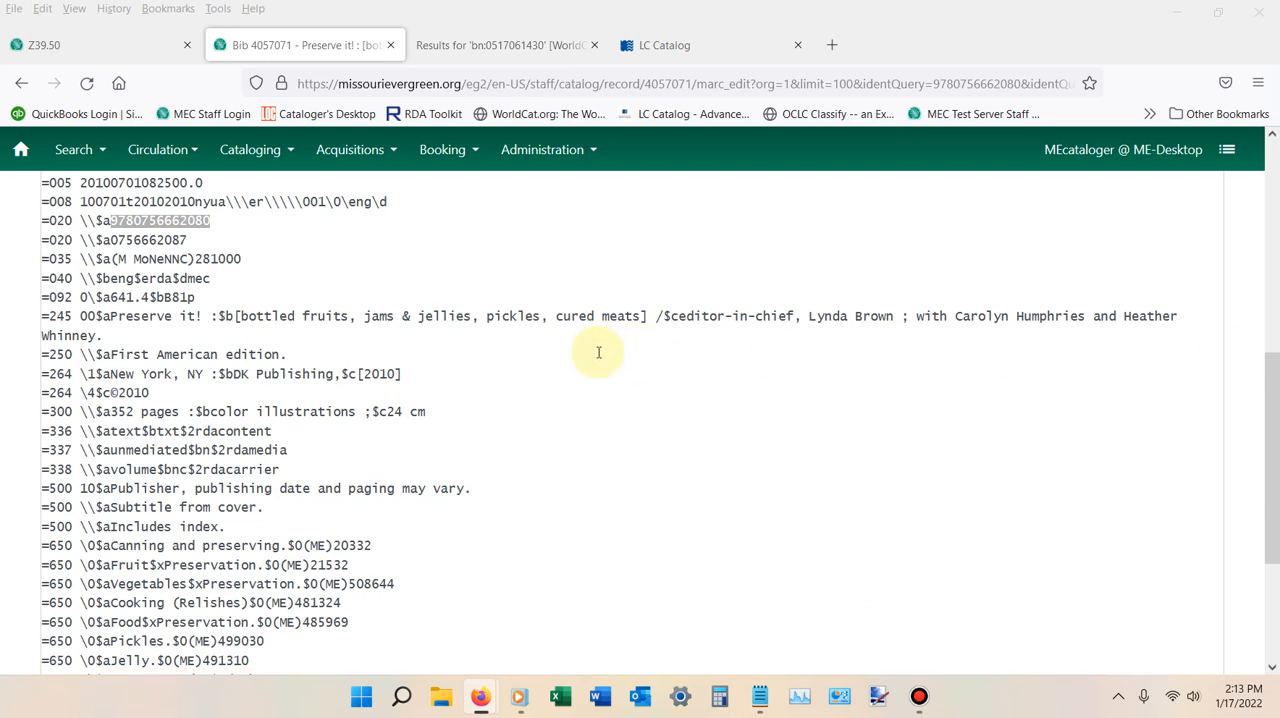
scroll(595, 350, down, 4)
scroll(281, 391, up, 2)
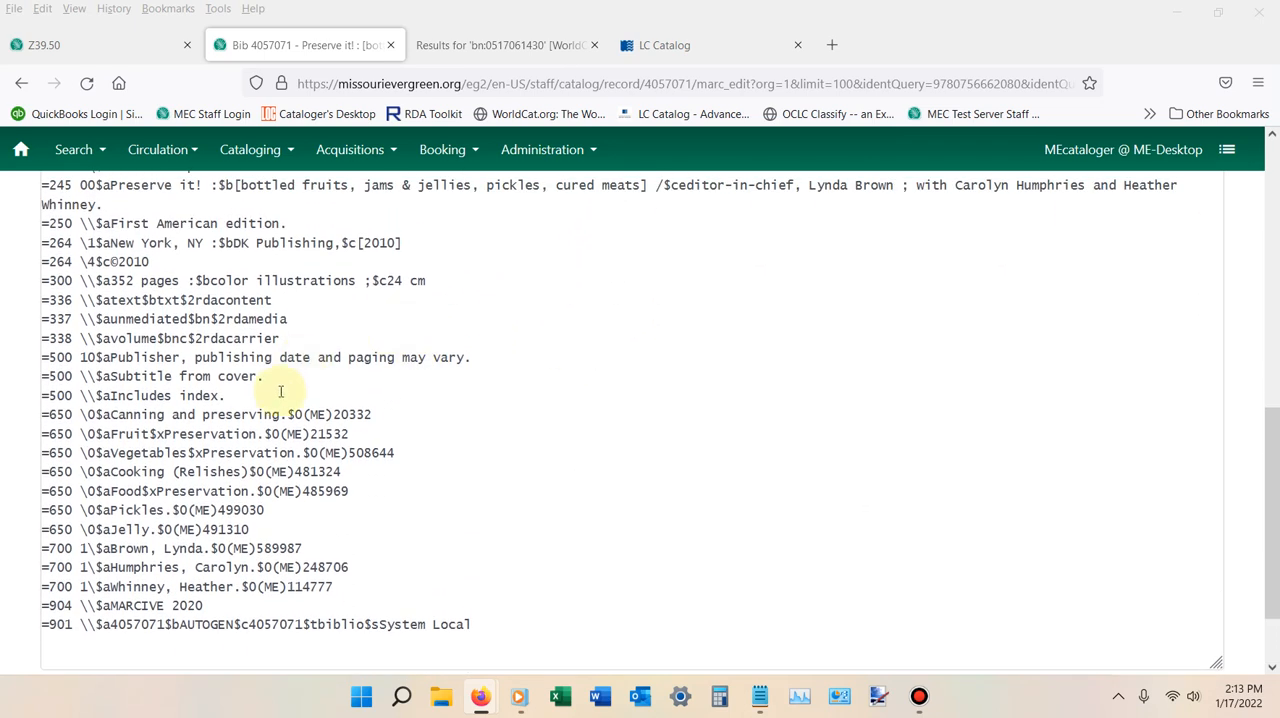
click(256, 396)
key(Return)
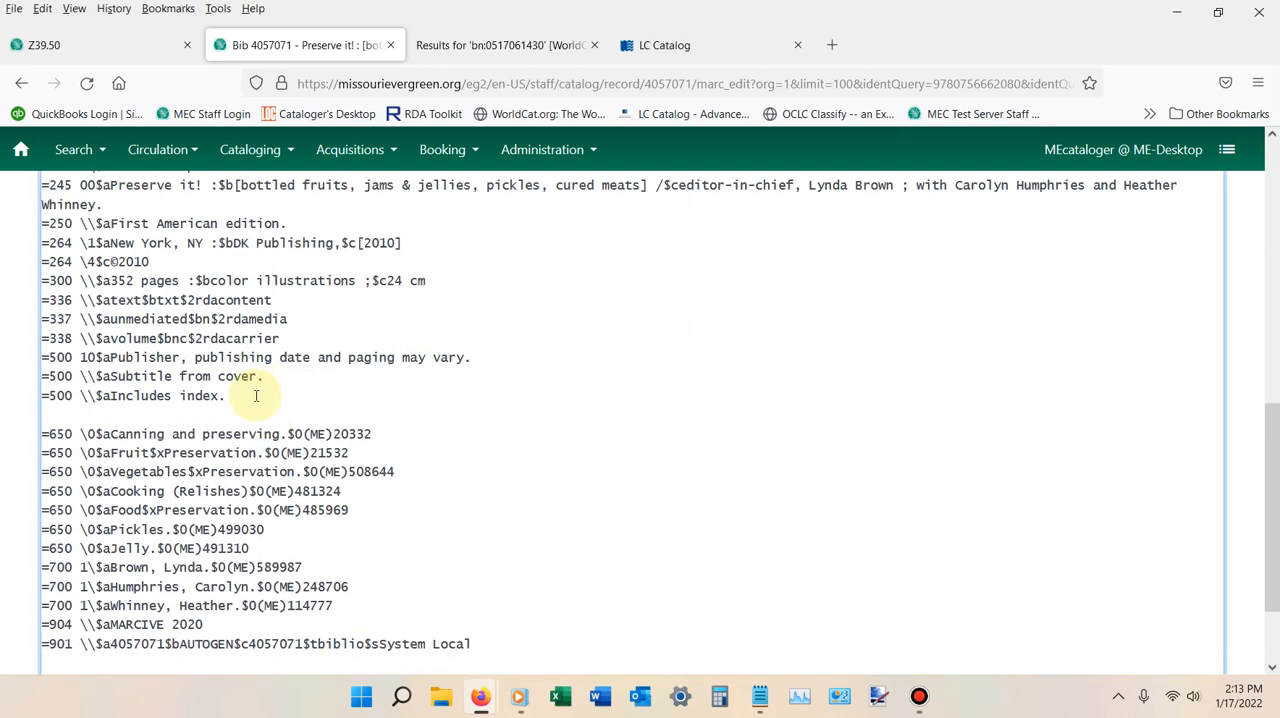
text(=520 \\$a)
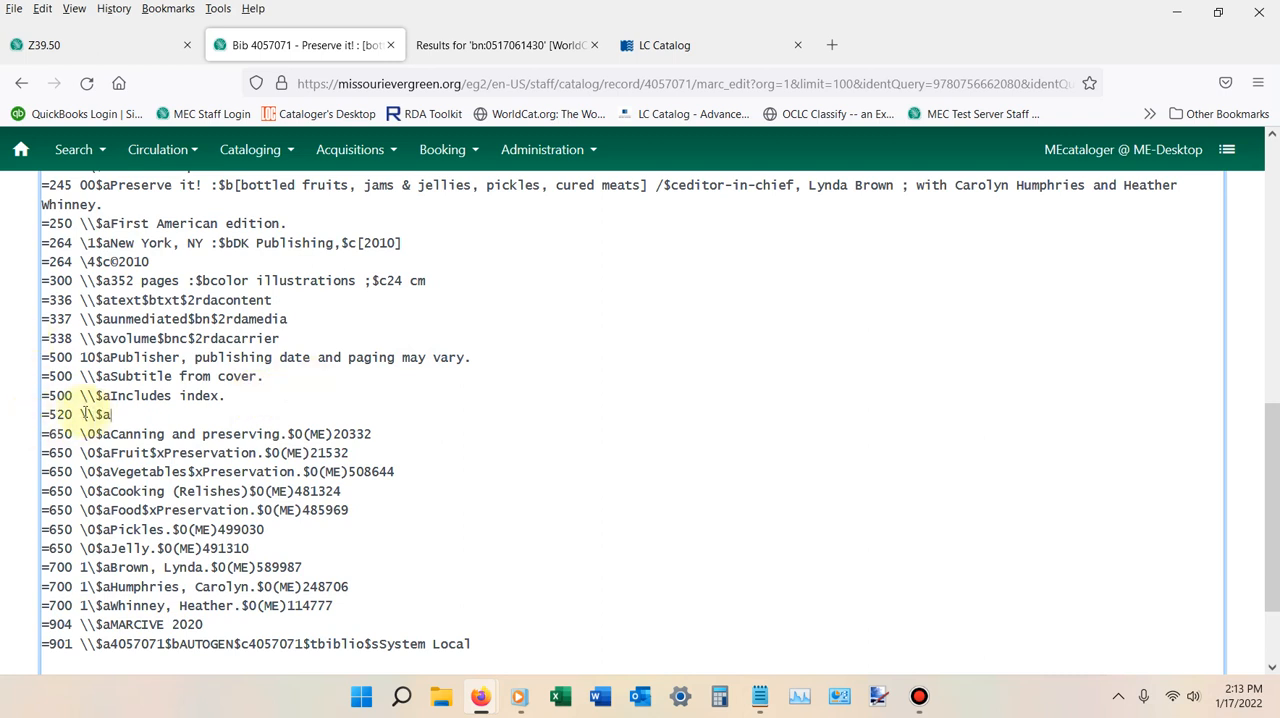
click(128, 413)
right_click(128, 413)
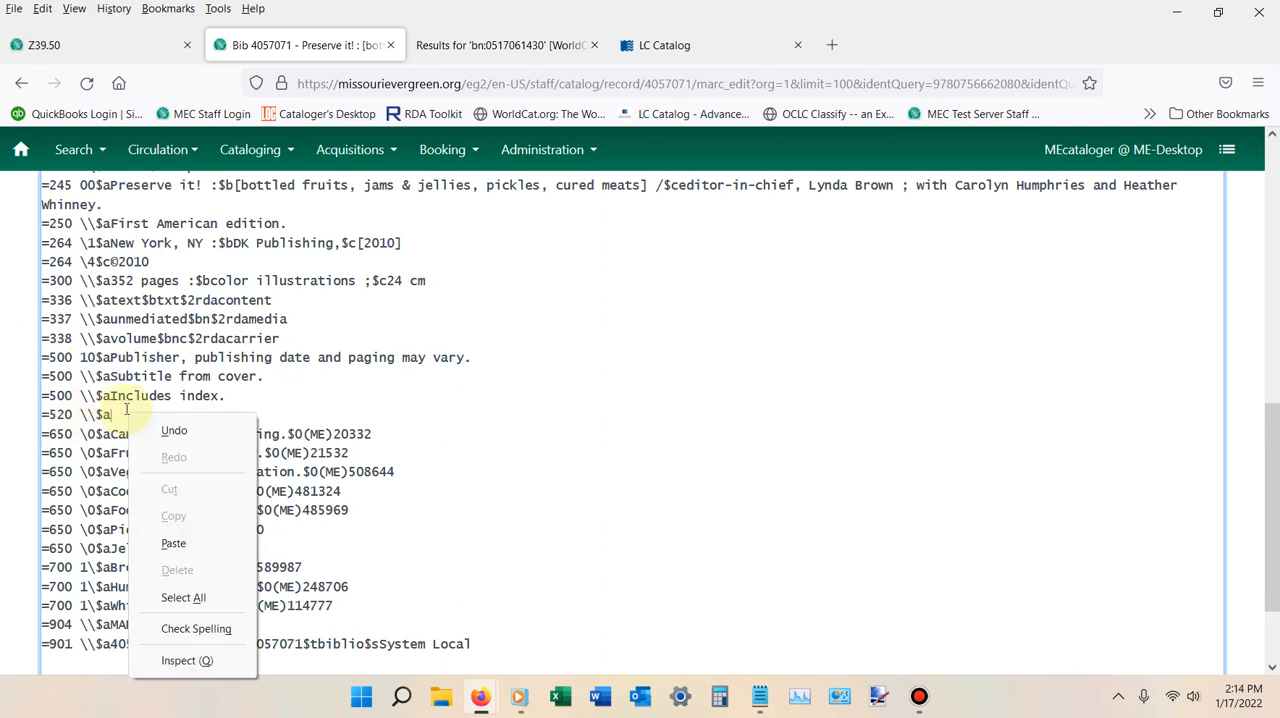
click(180, 538)
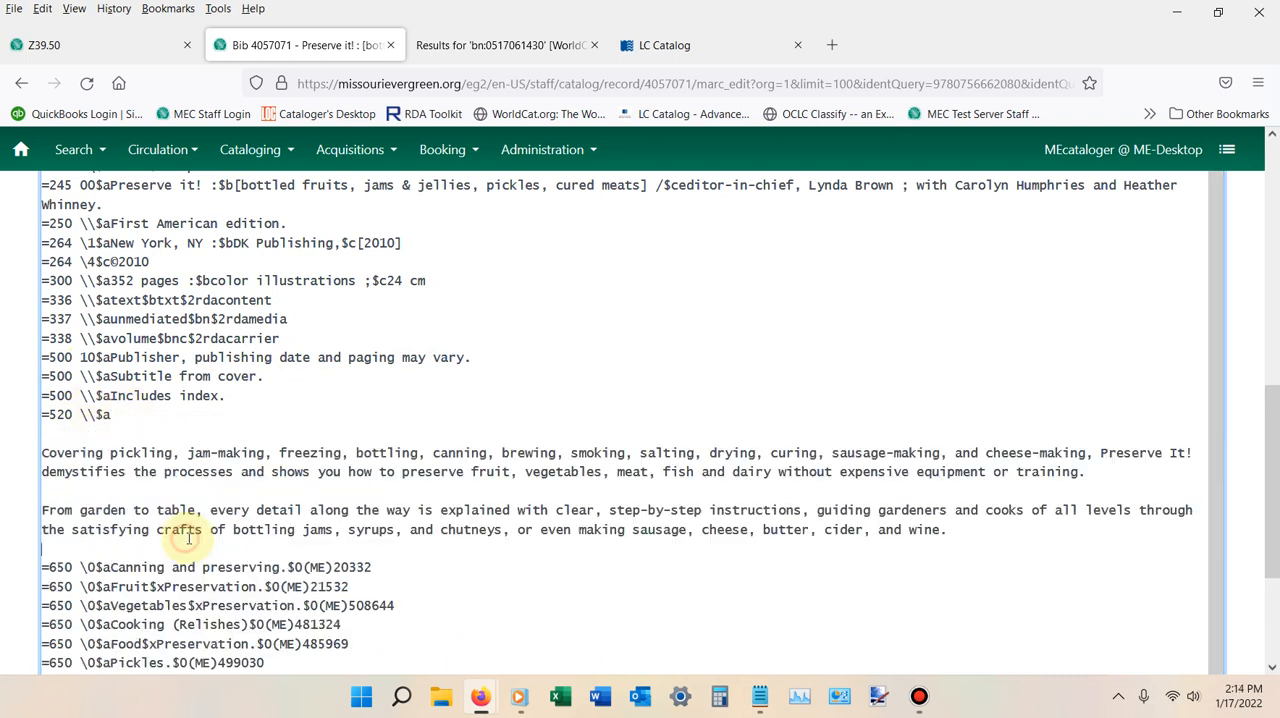
Remove the line breaks before and within the pasted 520 summary so it runs as one continuous paragraph after $a.
click(43, 453)
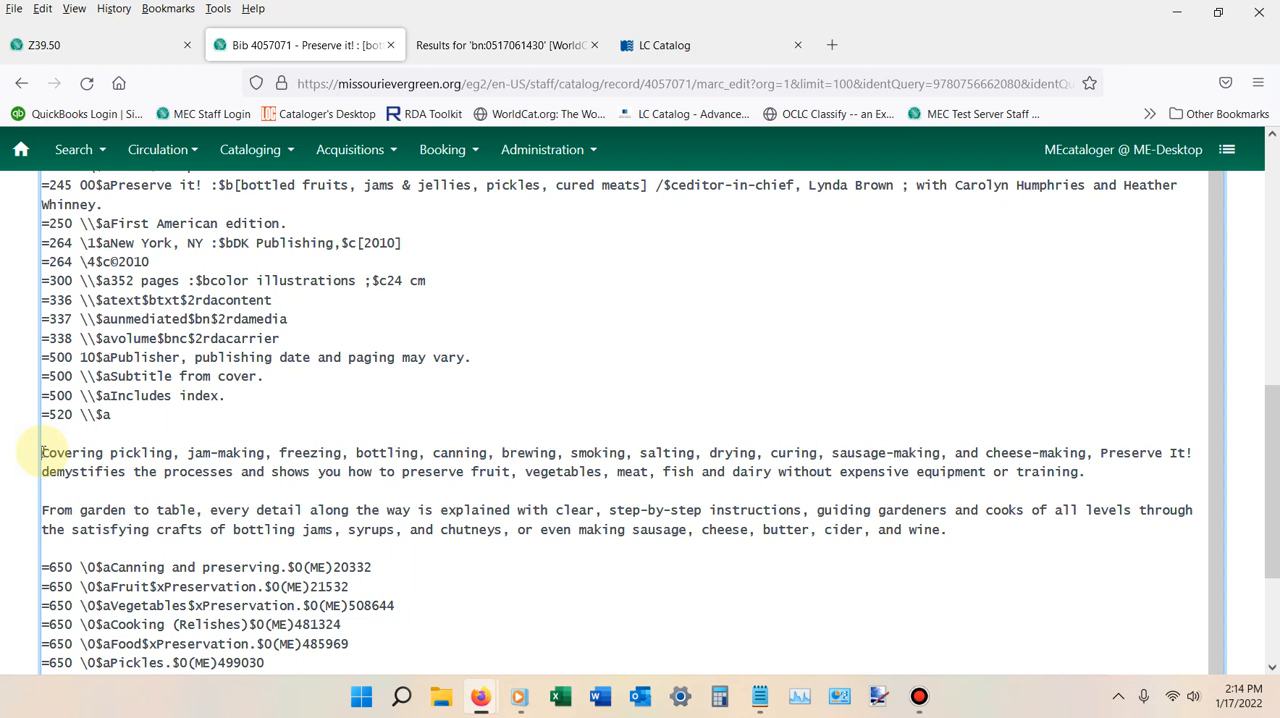
key(BackSpace)
key(BackSpace)
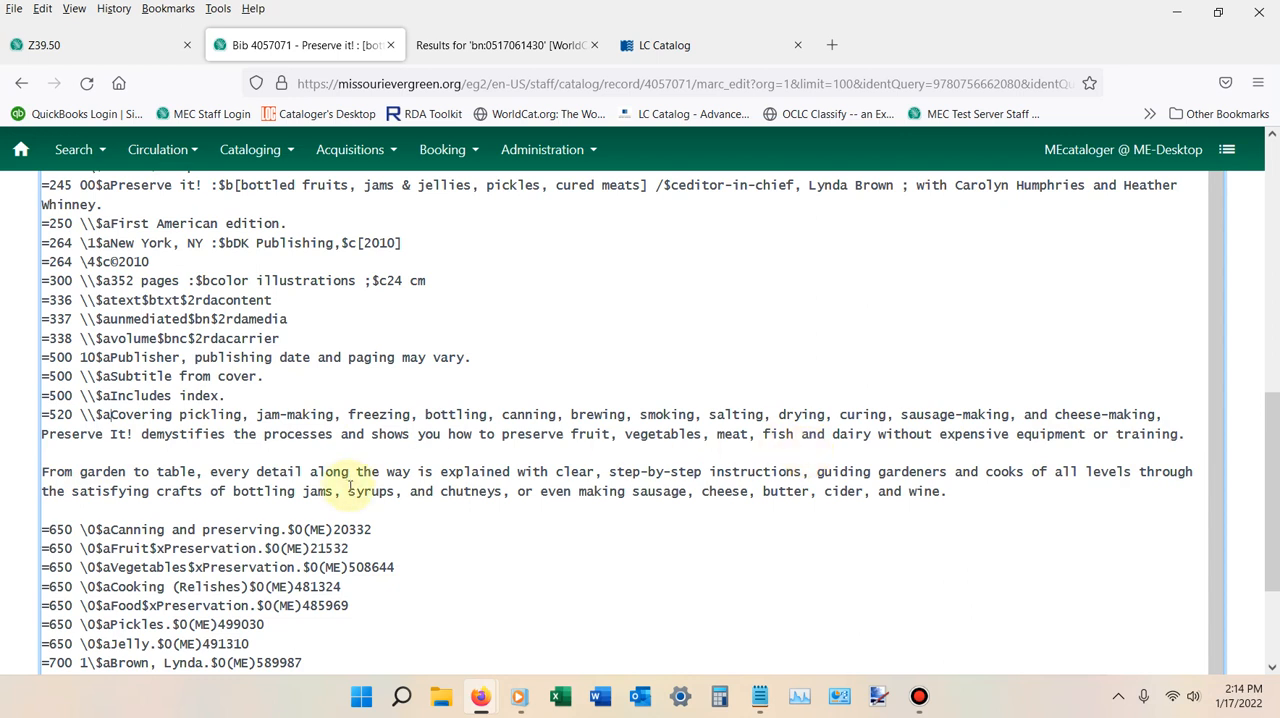
click(43, 468)
key(BackSpace)
key(BackSpace)
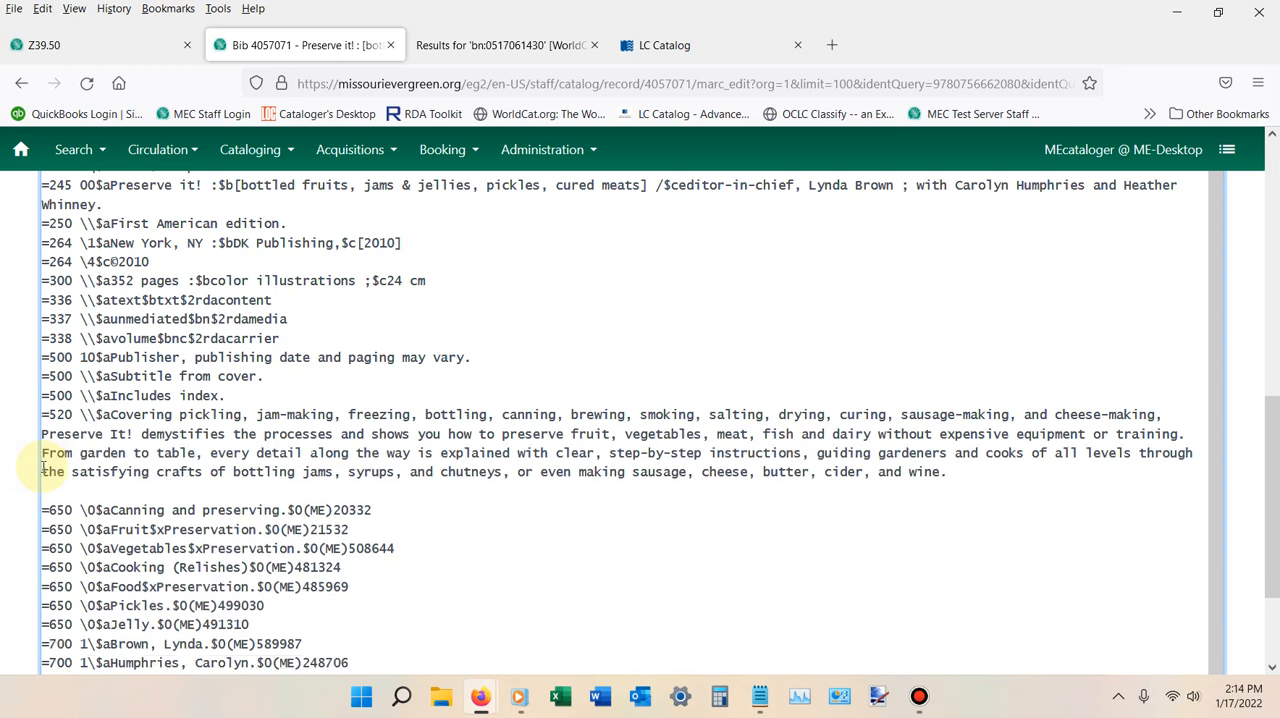
key(Return)
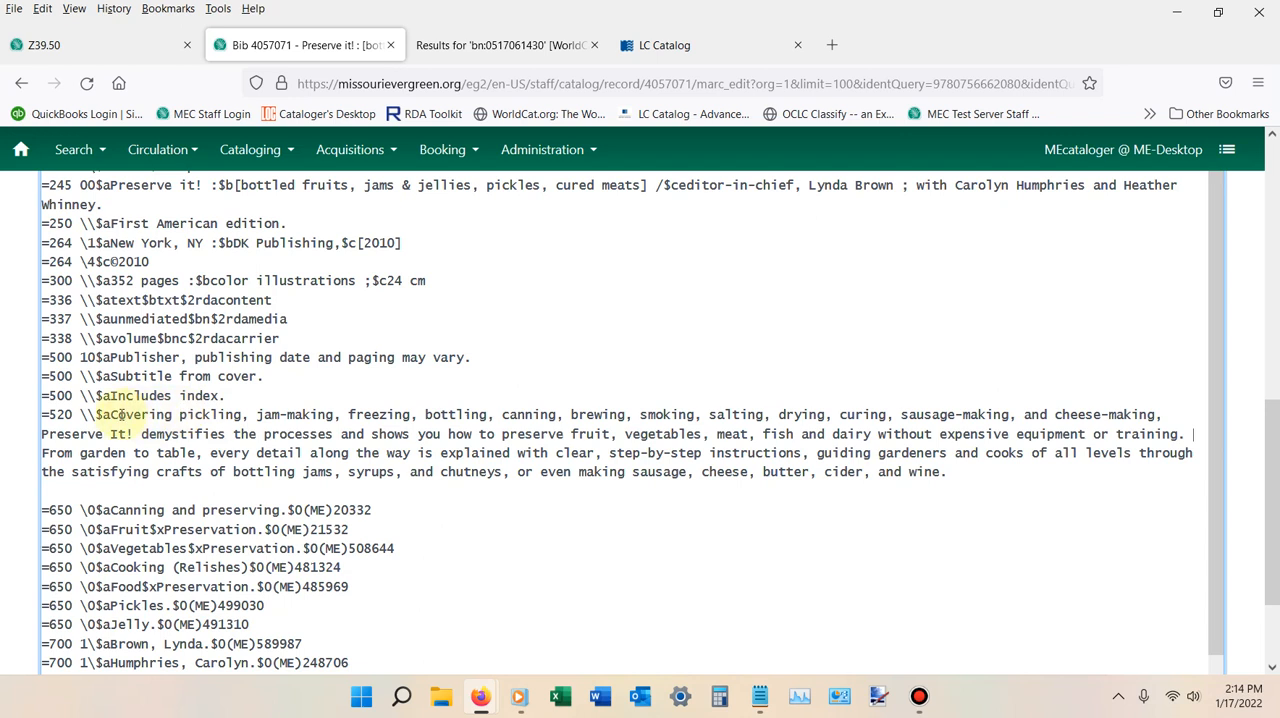
Reword the start of the 520 summary to "This book covers pickling" and remove the blank line before the first 650 field.
click(120, 413)
key(BackSpace)
text(This book )
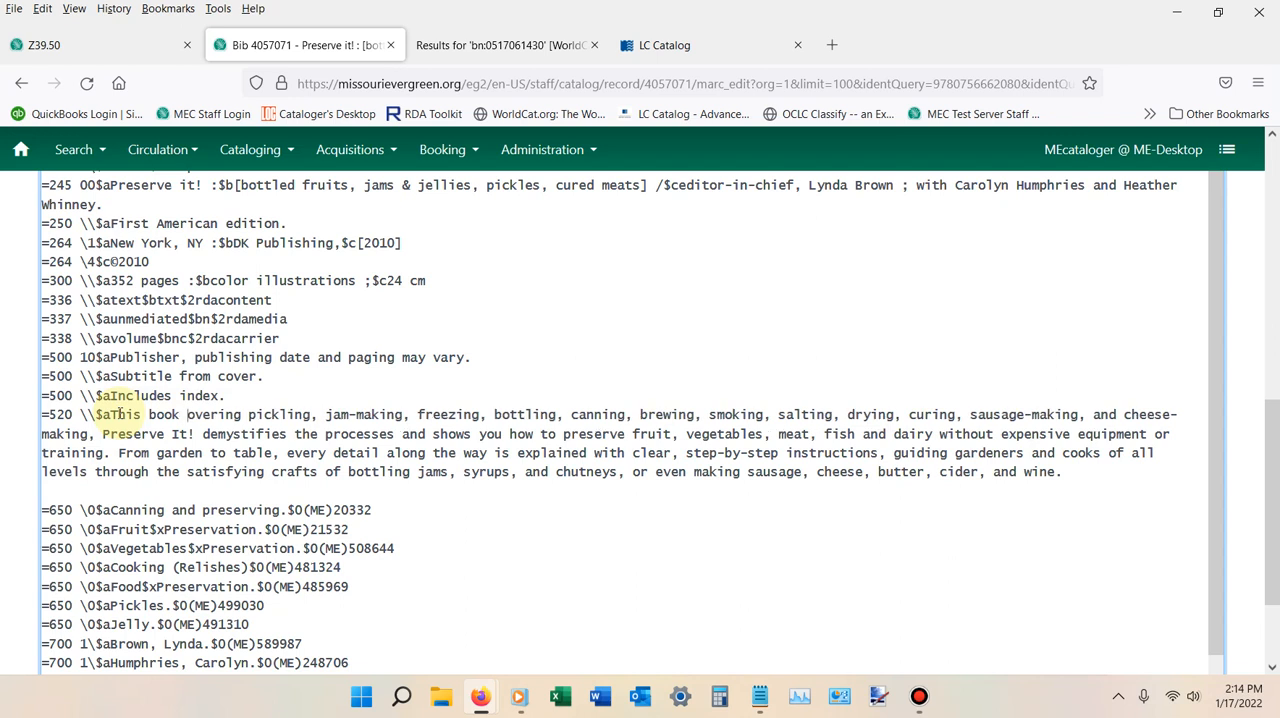
text(c)
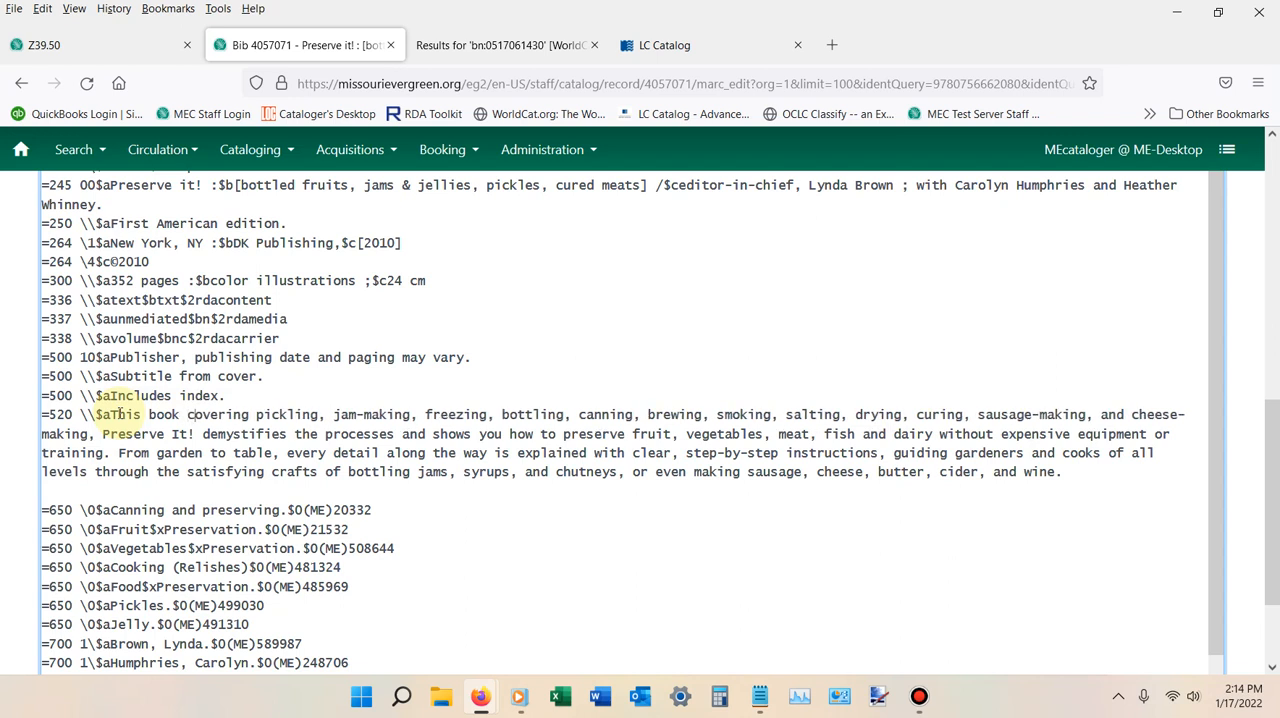
click(248, 414)
key(BackSpace)
key(BackSpace)
key(BackSpace)
text(s)
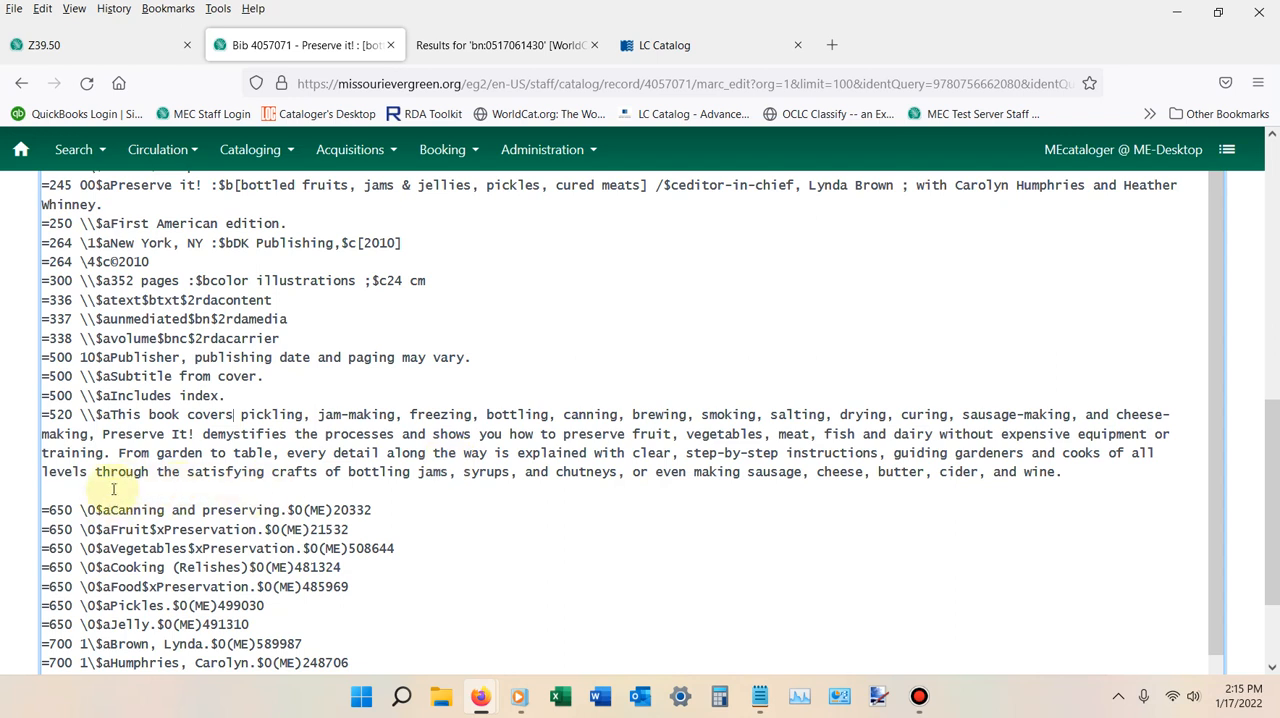
click(44, 510)
key(BackSpace)
Look over the edited MARC text from the leader to the 901 field and save the record changes.
scroll(368, 372, down, 5)
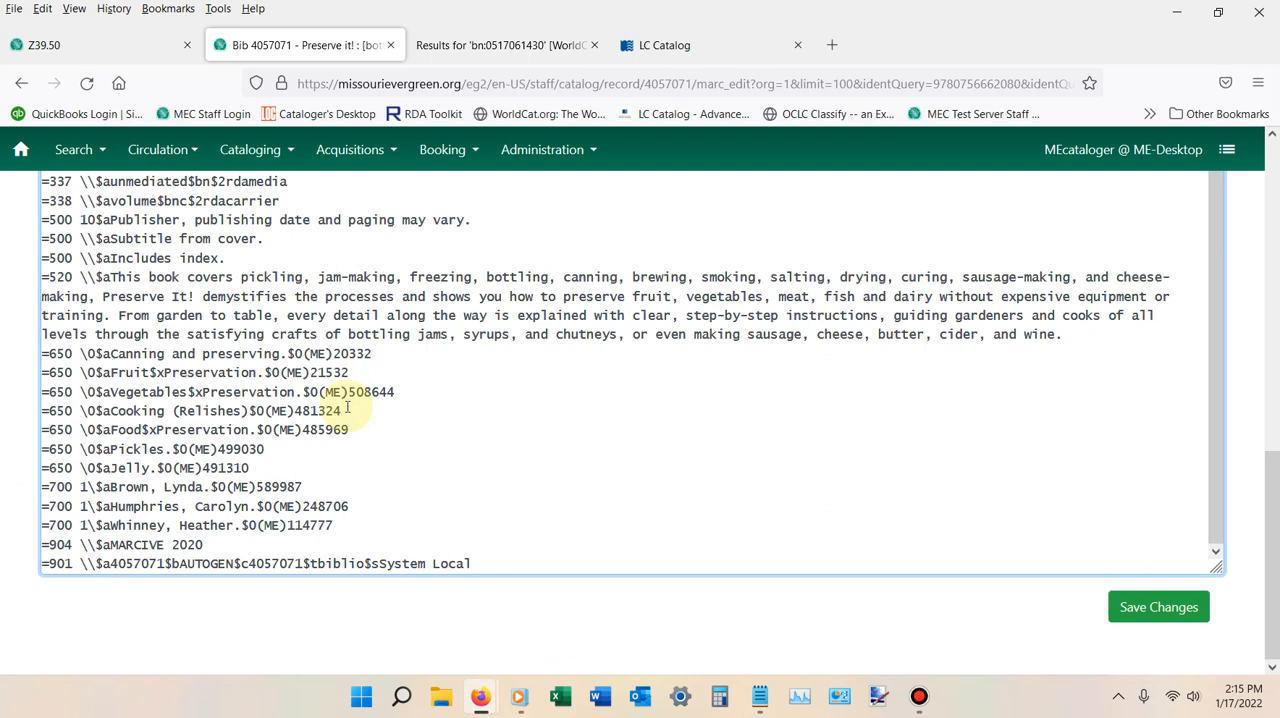
scroll(347, 408, up, 5)
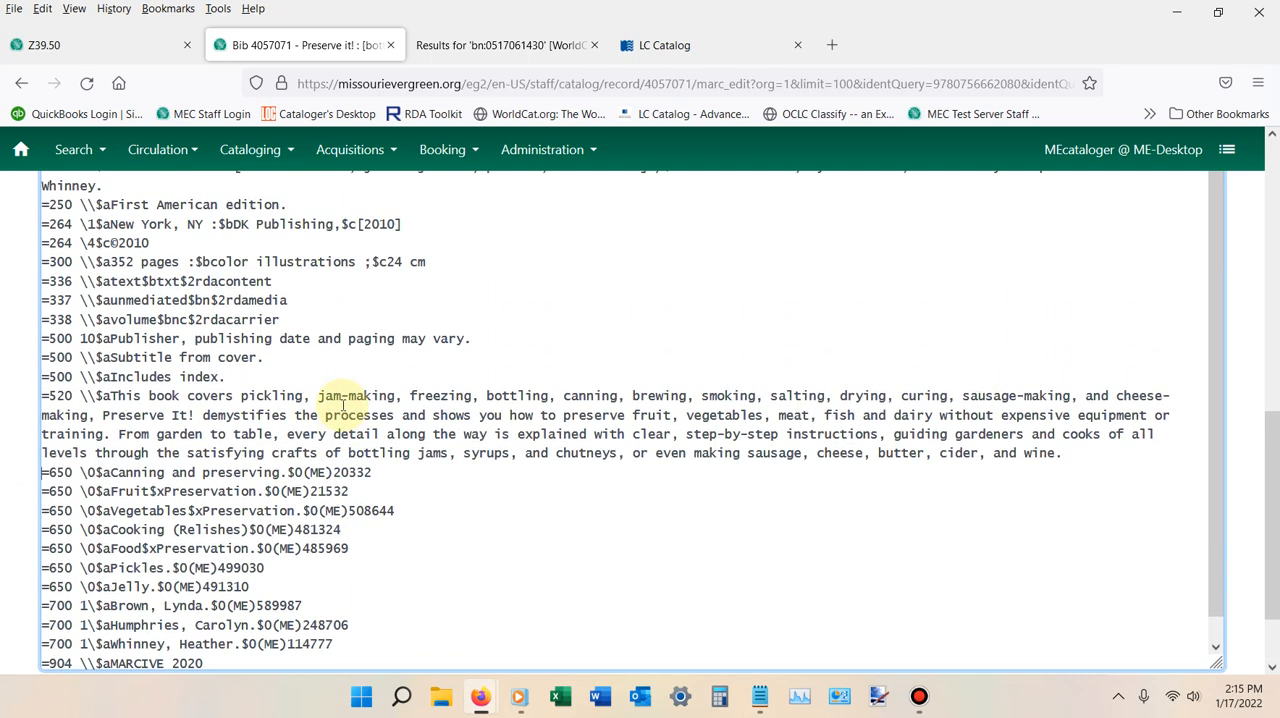
scroll(343, 404, up, 5)
scroll(343, 404, up, 4)
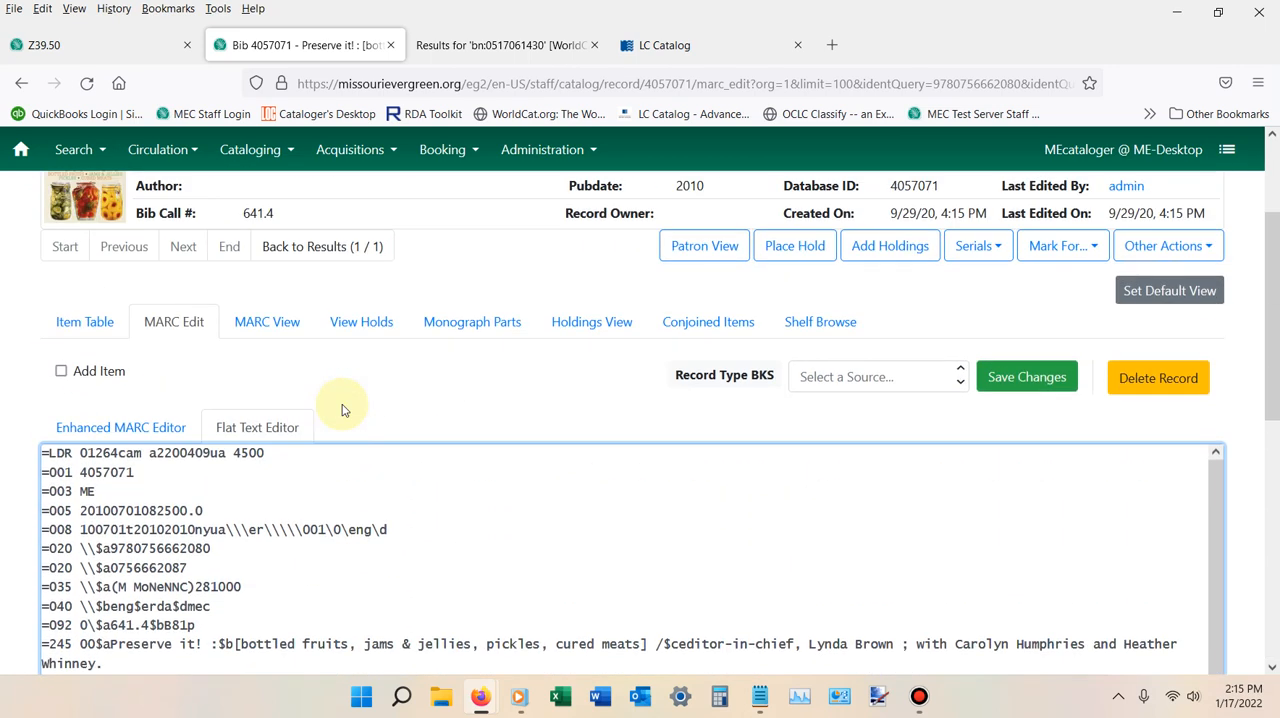
scroll(343, 404, down, 6)
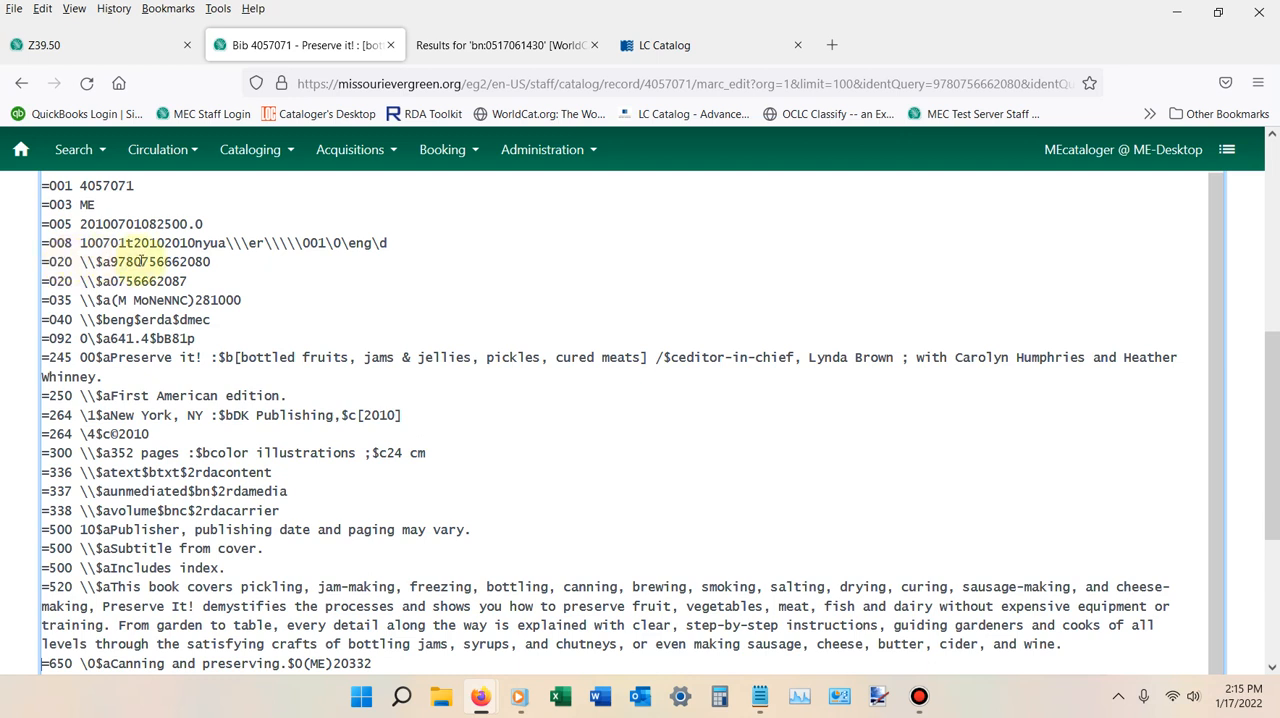
scroll(125, 380, down, 1)
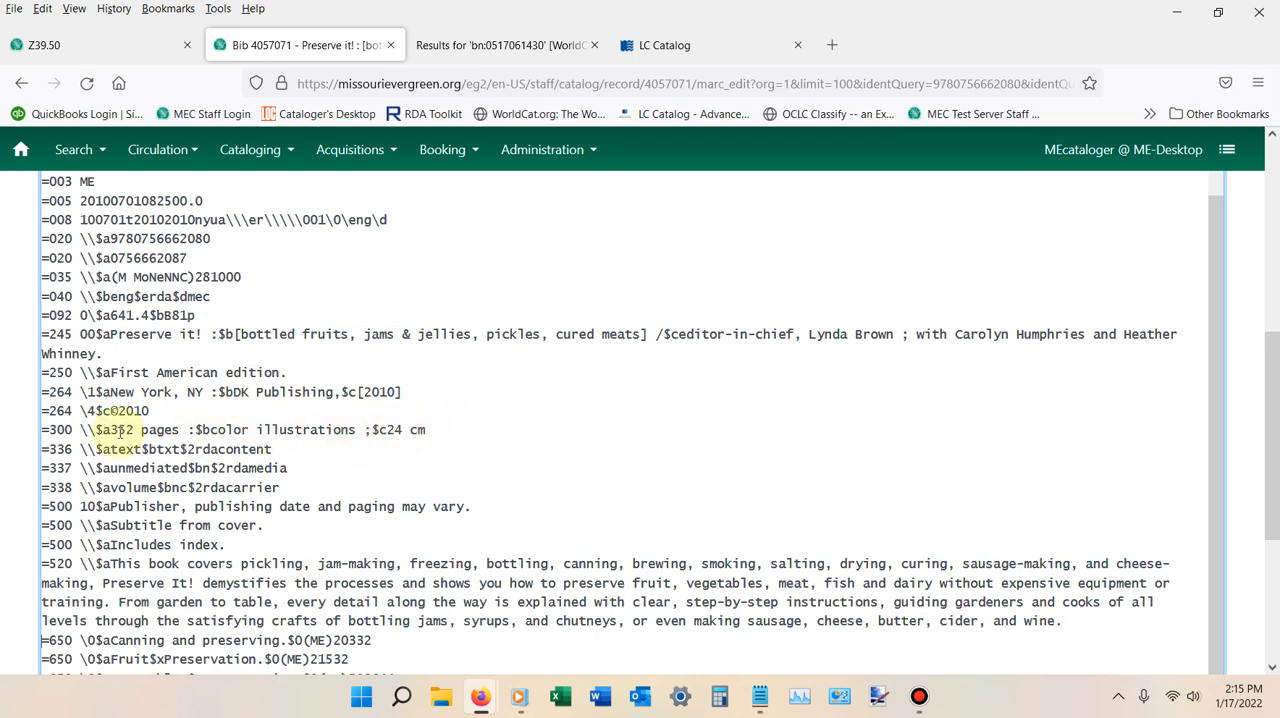
scroll(165, 420, down, 3)
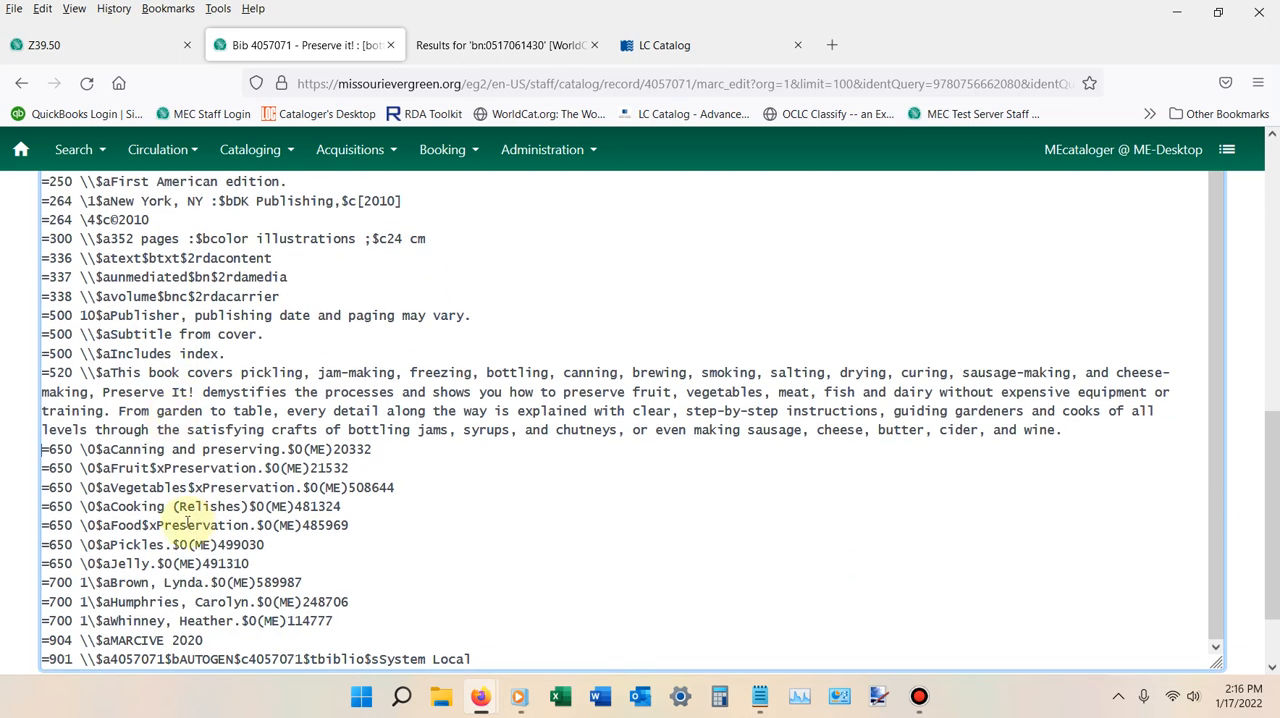
scroll(190, 520, down, 2)
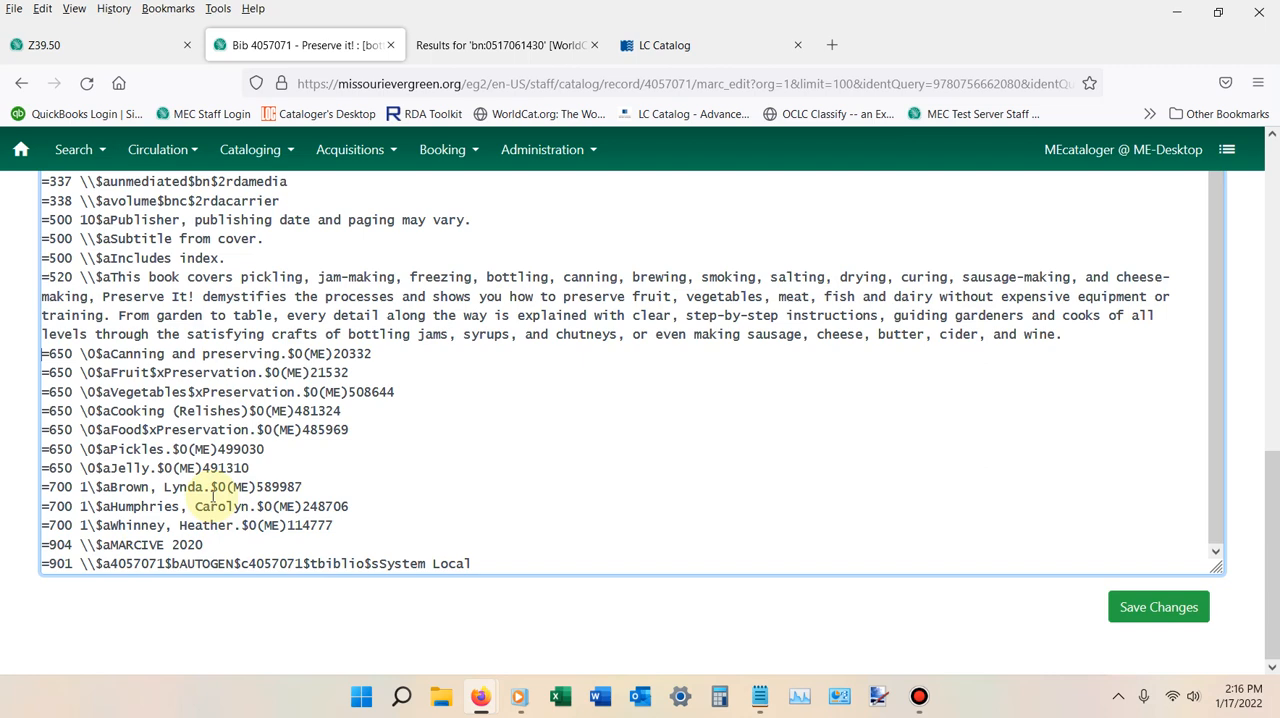
click(1140, 612)
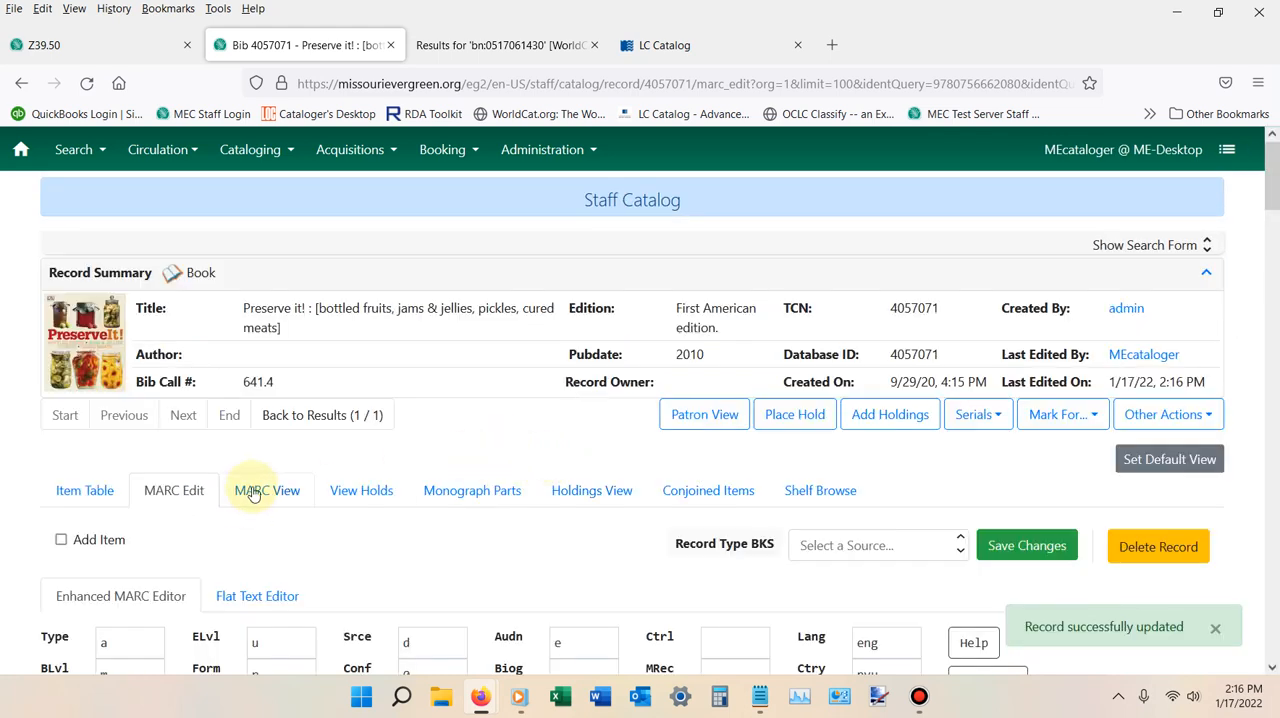
Open the saved record's MARC View and check the 040 and 520 fields.
click(254, 491)
scroll(253, 489, down, 3)
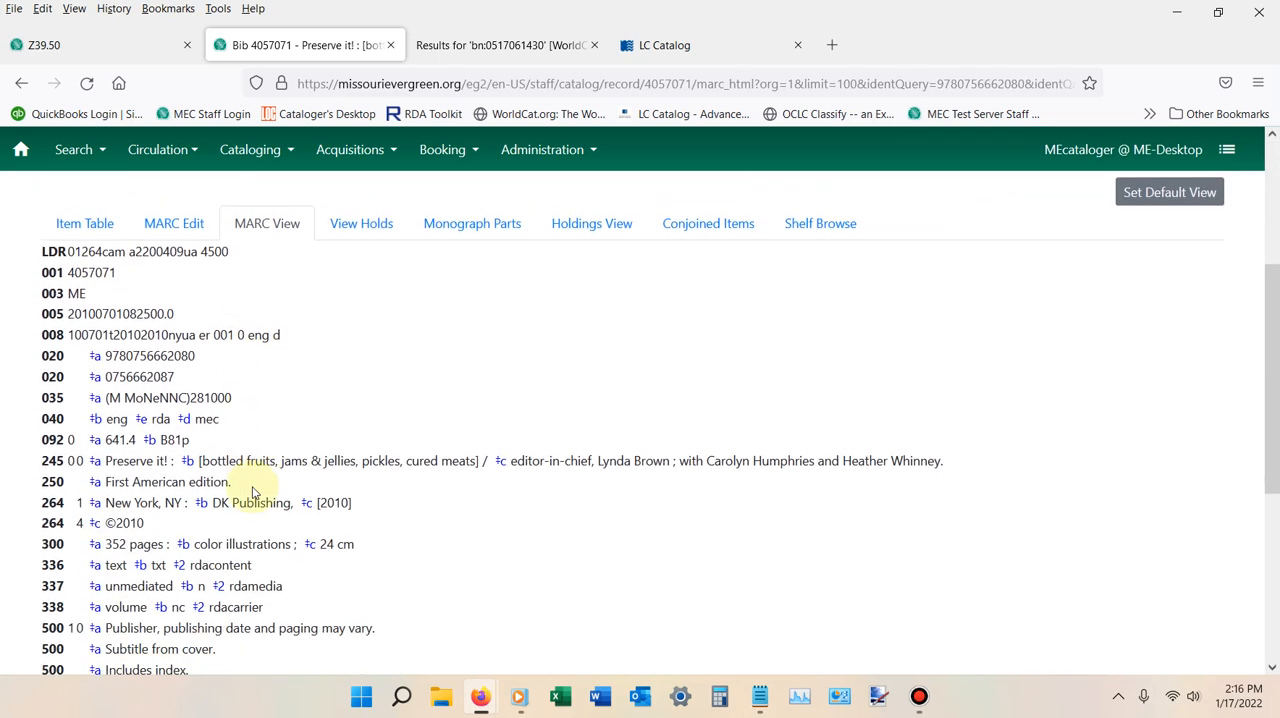
scroll(253, 487, down, 1)
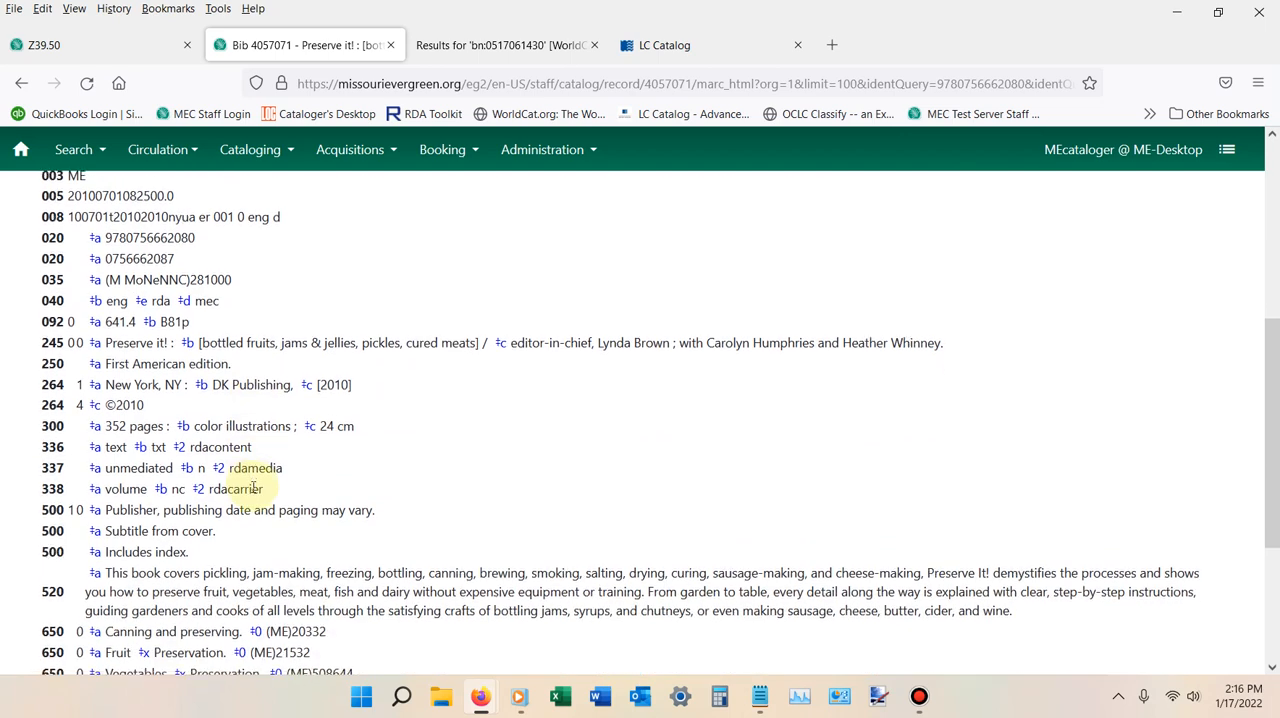
Review the remaining fields of the saved MARC record, from the 520 summary through the 650, 700 and 901 fields.
scroll(253, 487, down, 1)
scroll(253, 487, down, 1)
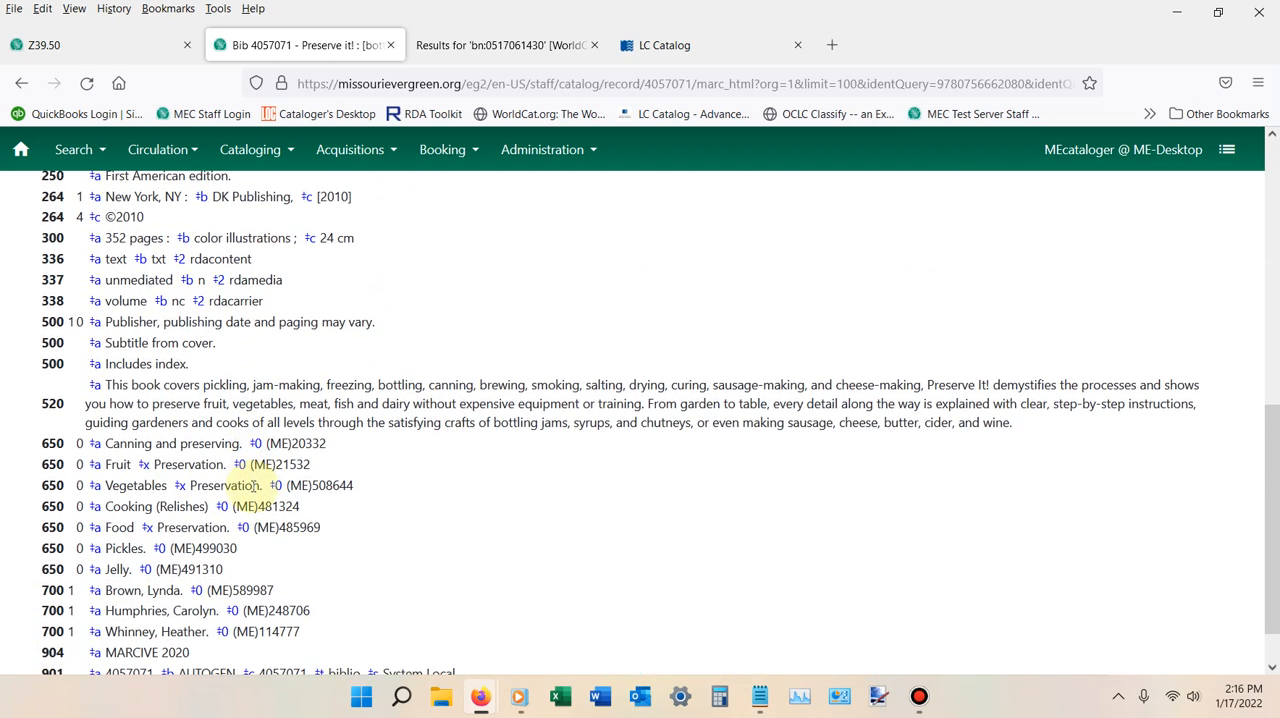
scroll(253, 487, down, 1)
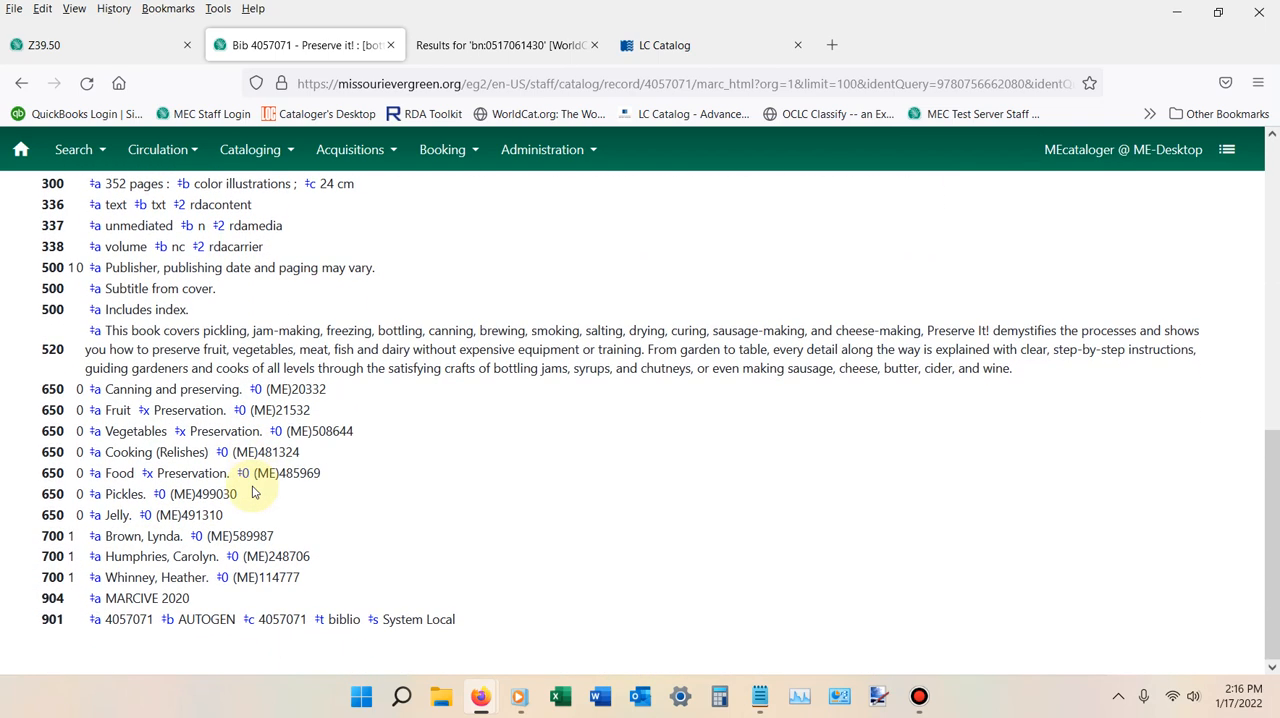
Open the record's Patron View and check how the record details, summary note and subject headings display in the public catalog.
scroll(253, 493, up, 7)
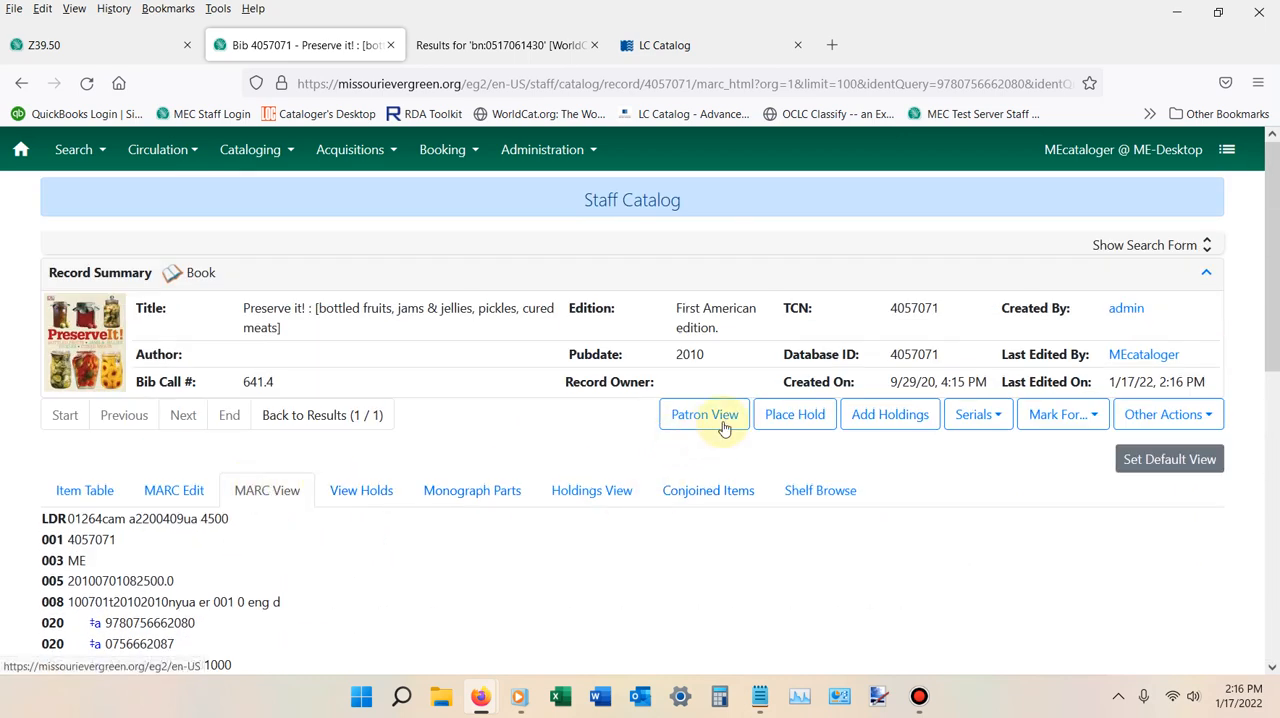
click(704, 414)
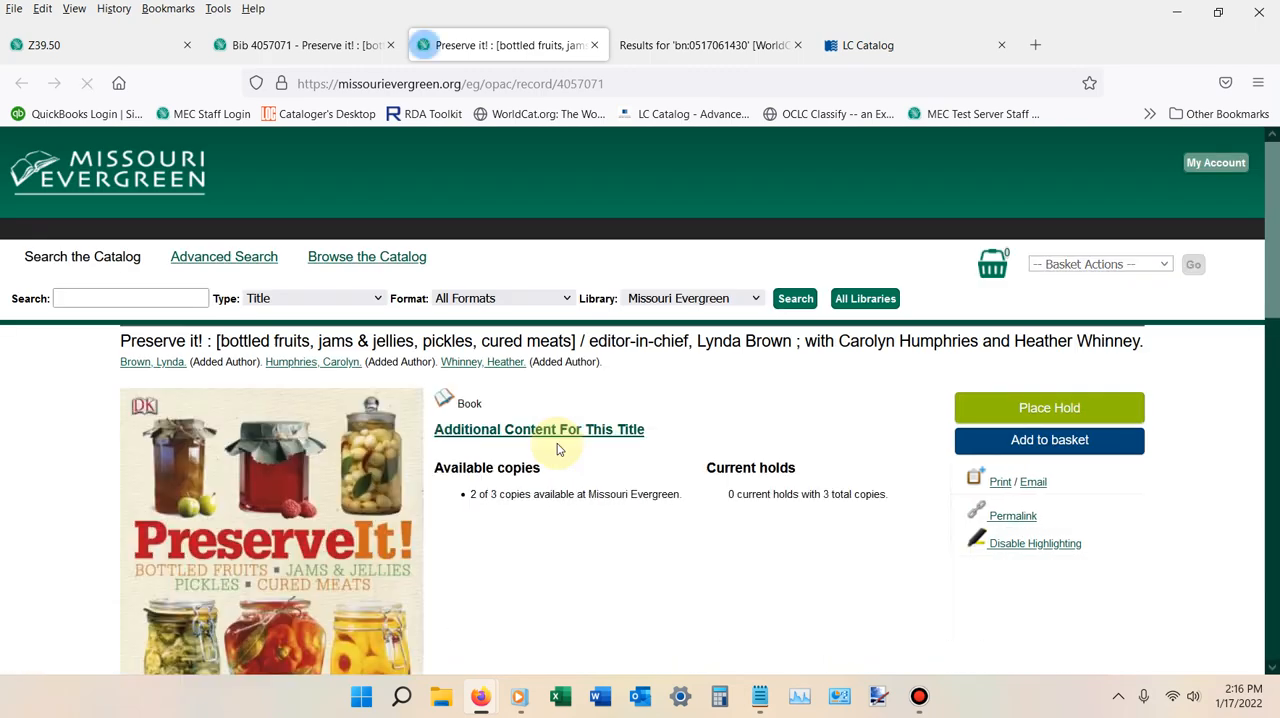
scroll(558, 449, down, 2)
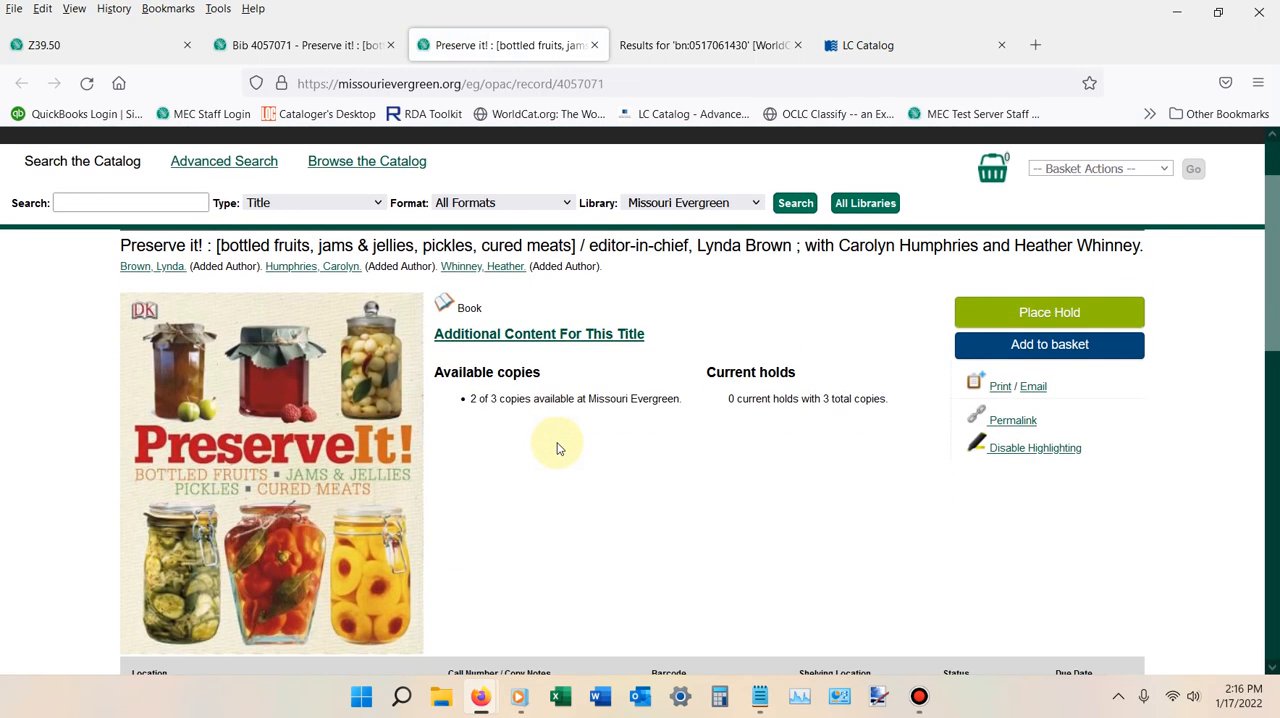
scroll(529, 391, down, 1)
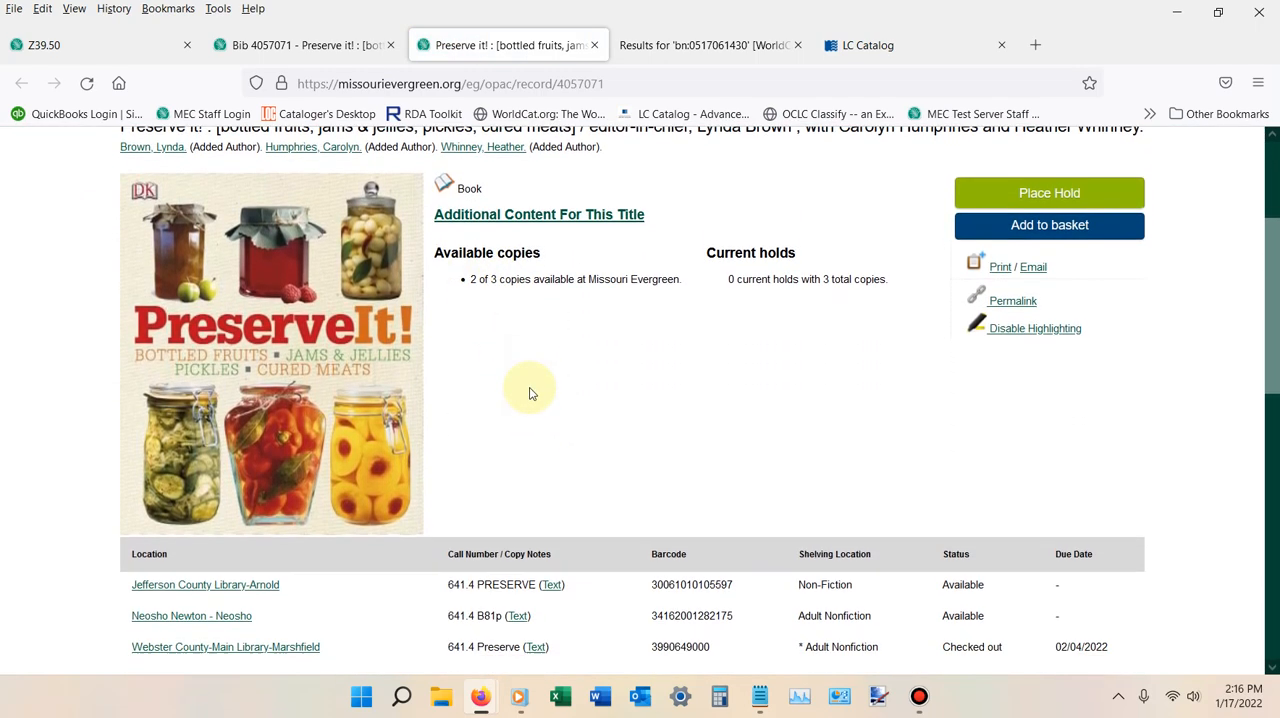
scroll(245, 565, down, 2)
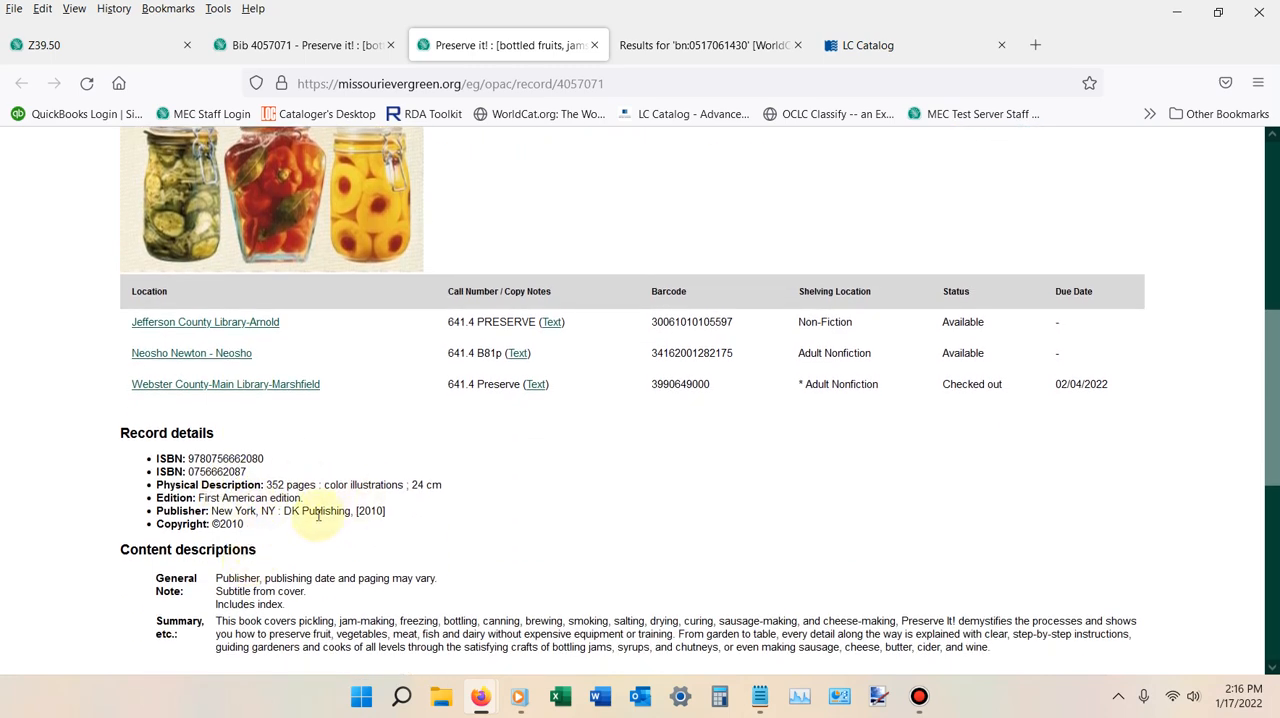
scroll(286, 522, down, 2)
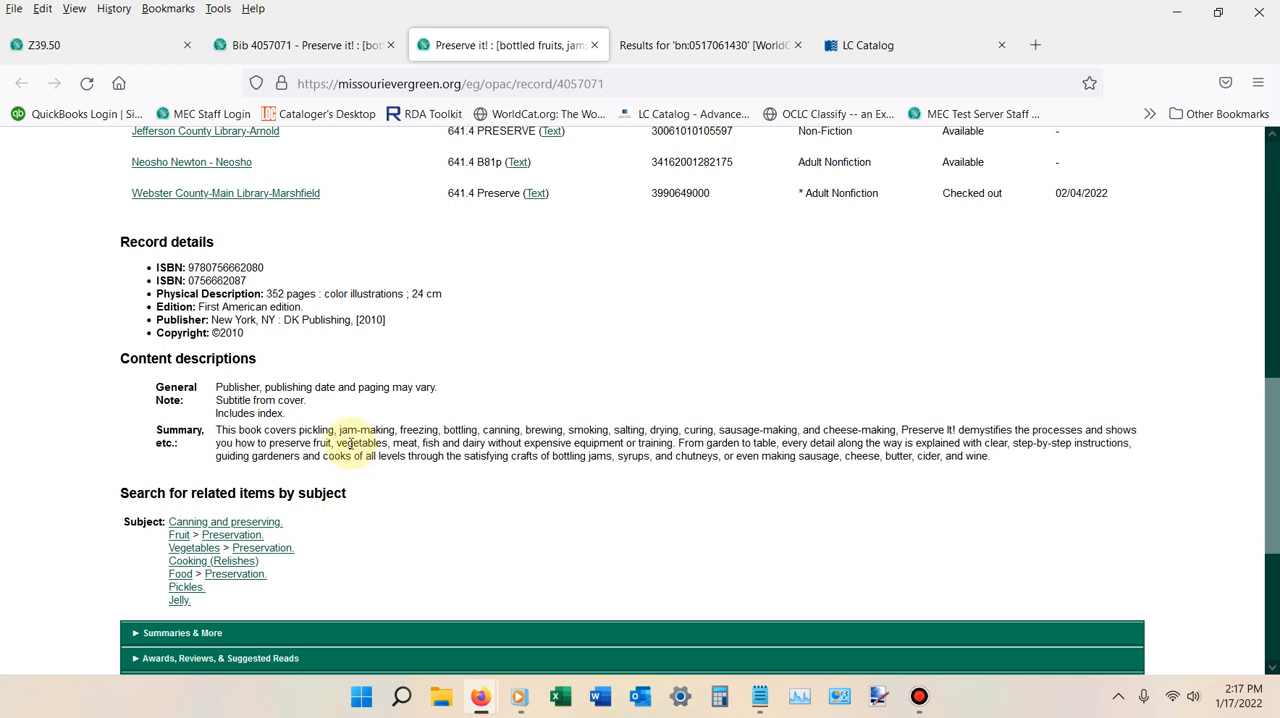
click(920, 696)
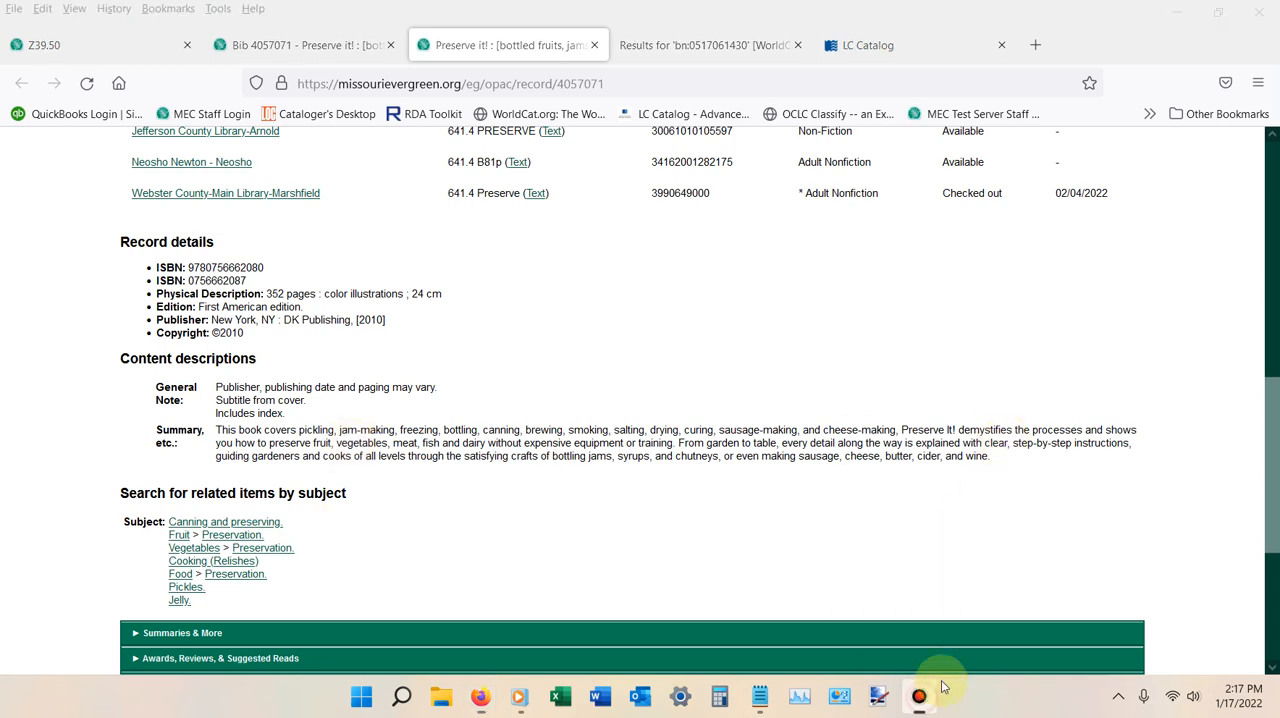